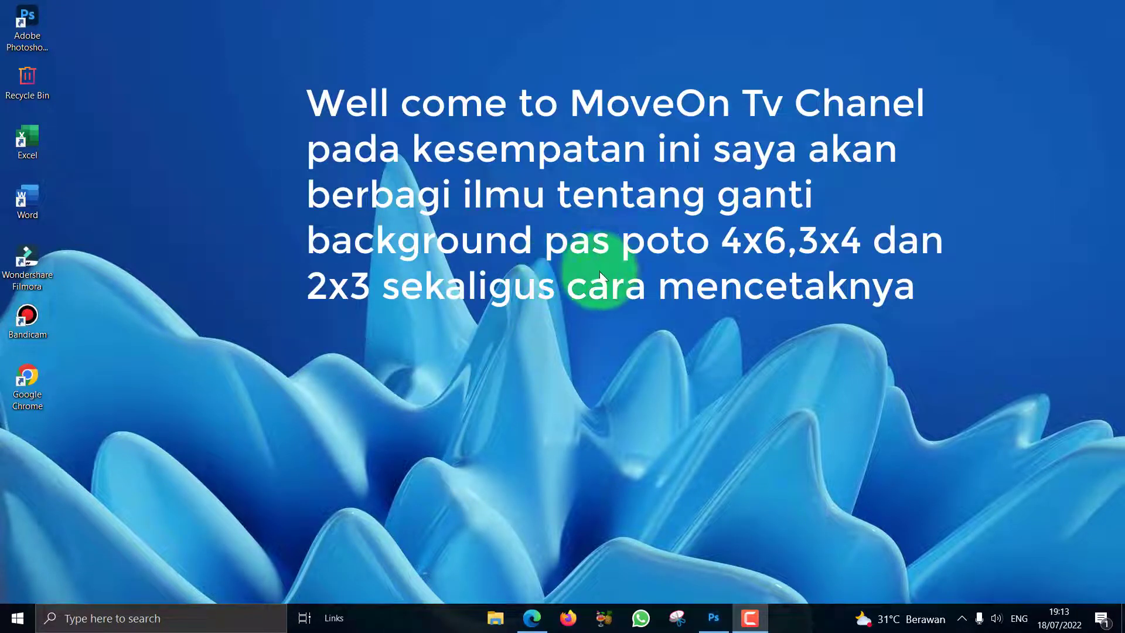
pyautogui.rightClick(659, 311)
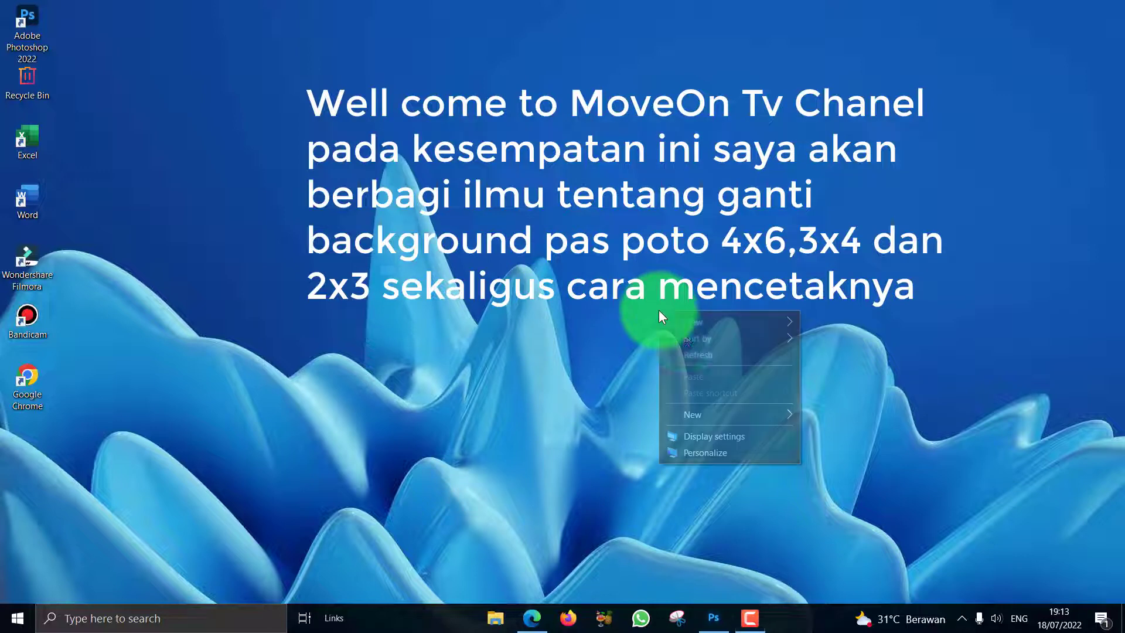
pyautogui.click(694, 354)
pyautogui.rightClick(719, 261)
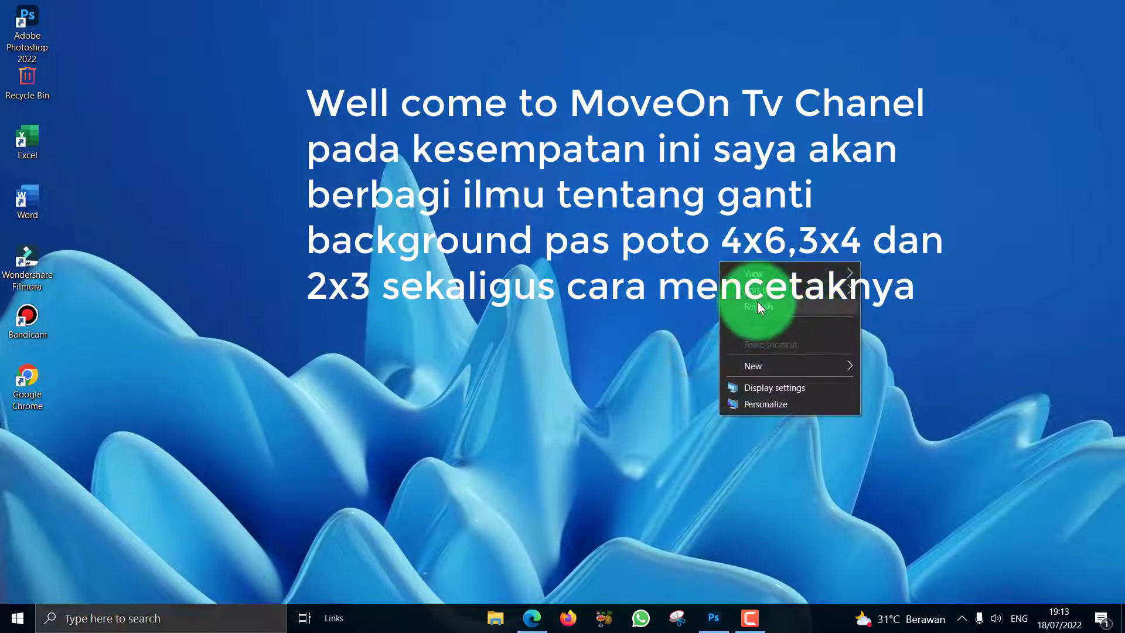
pyautogui.click(757, 302)
pyautogui.rightClick(758, 301)
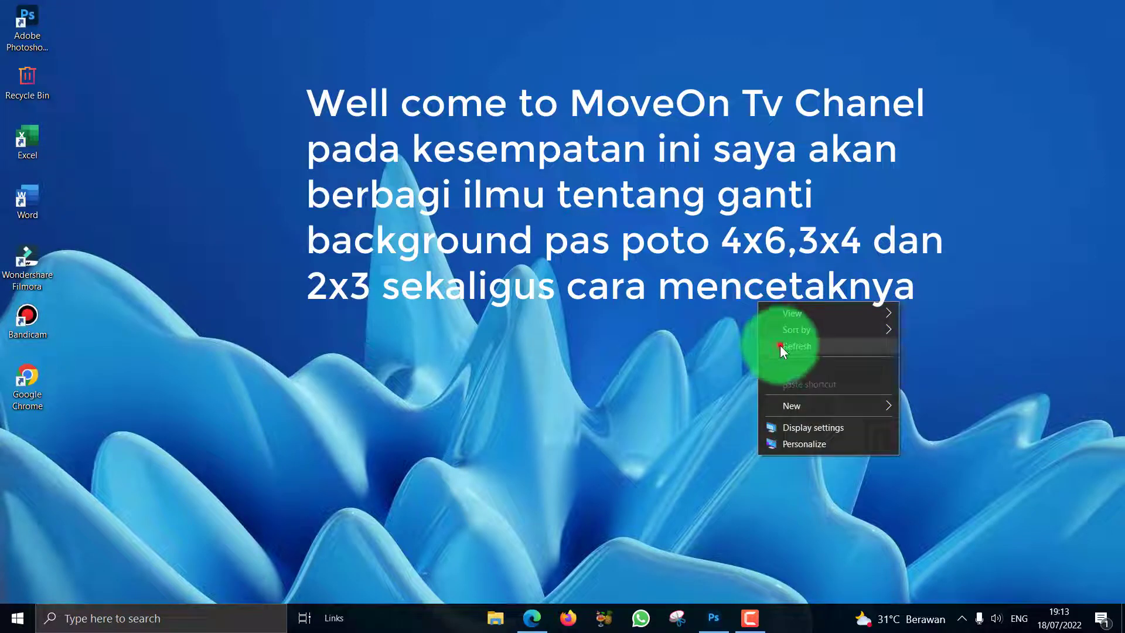
pyautogui.click(780, 346)
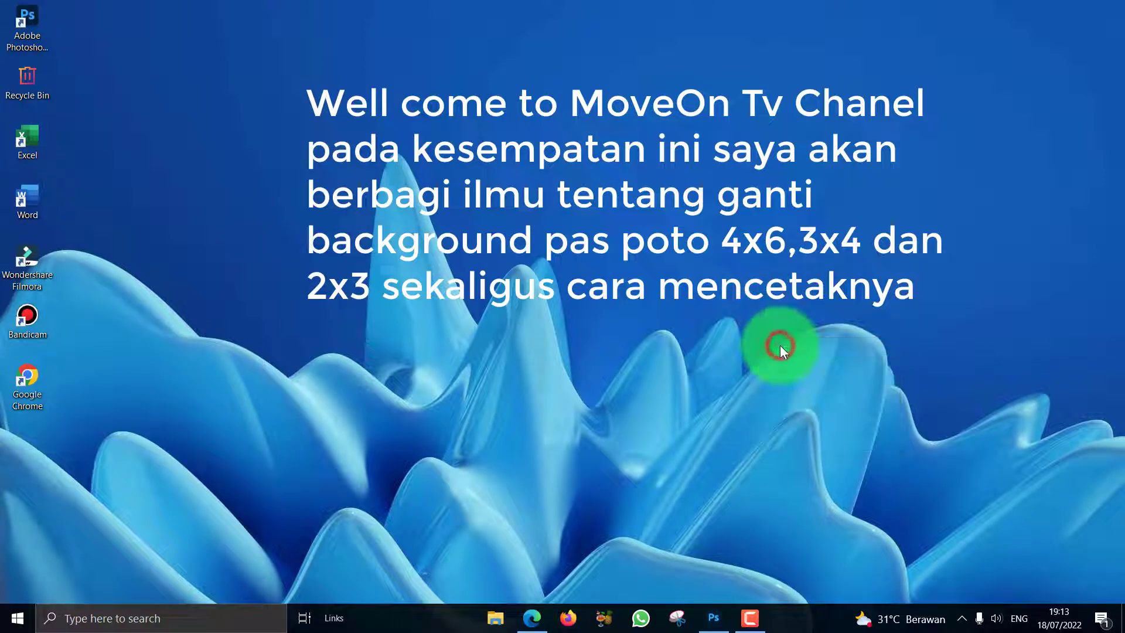
pyautogui.click(715, 620)
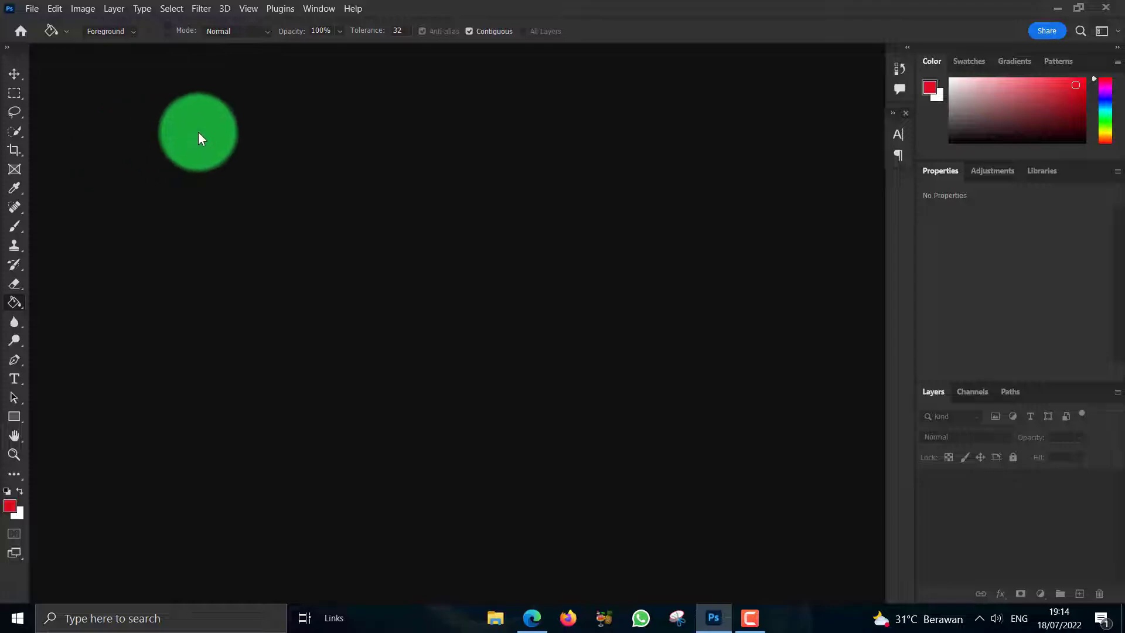
pyautogui.click(35, 9)
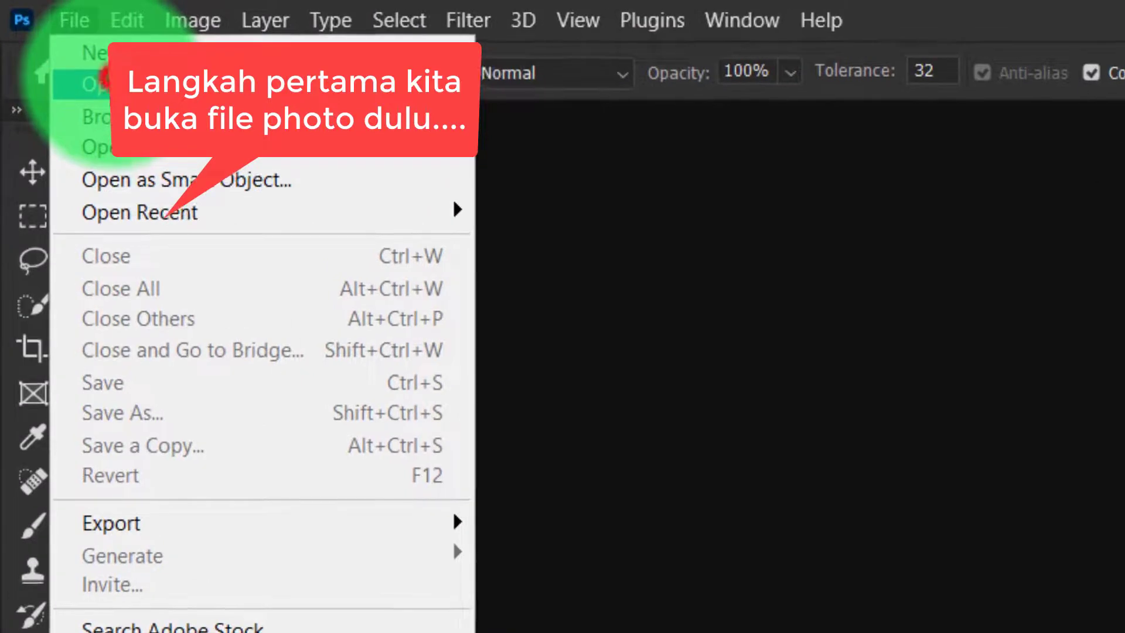
pyautogui.click(62, 47)
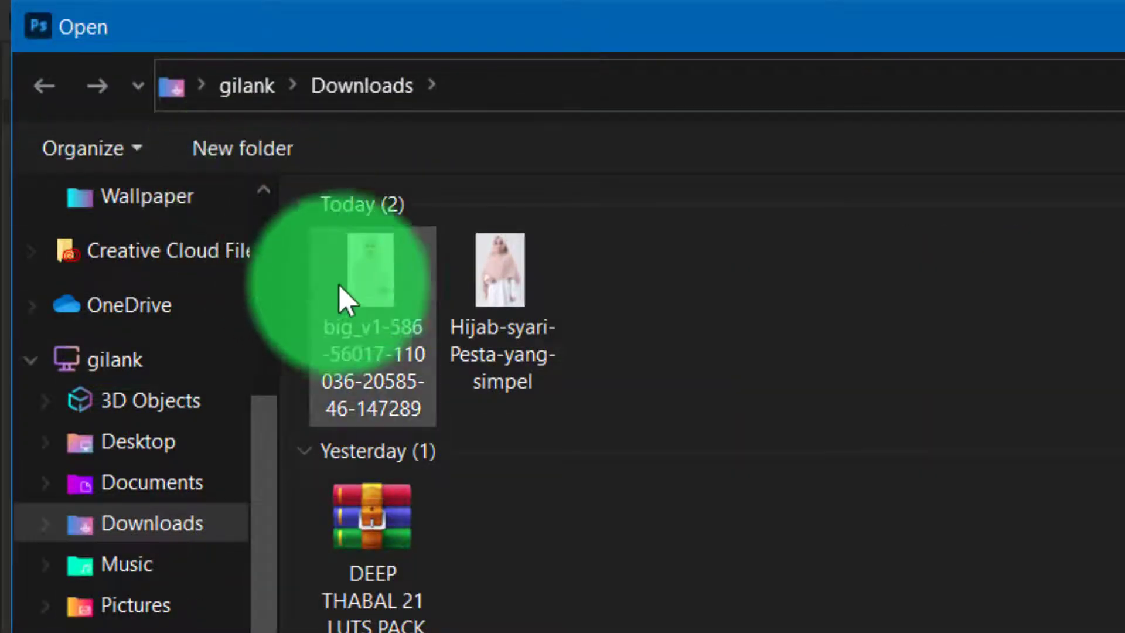
pyautogui.click(354, 280)
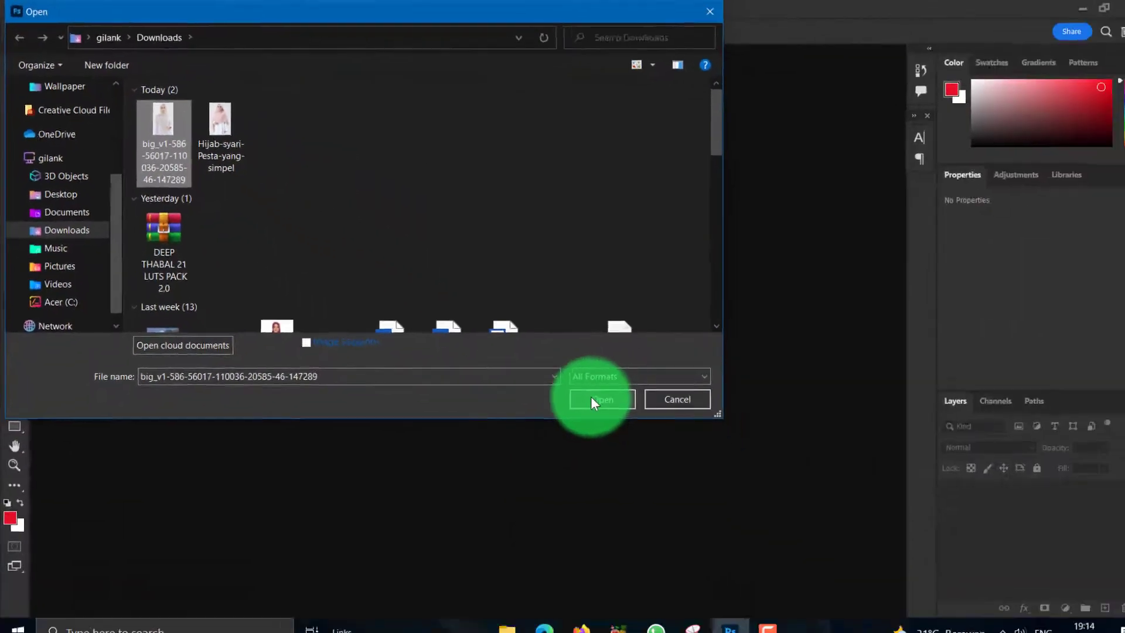
pyautogui.click(563, 378)
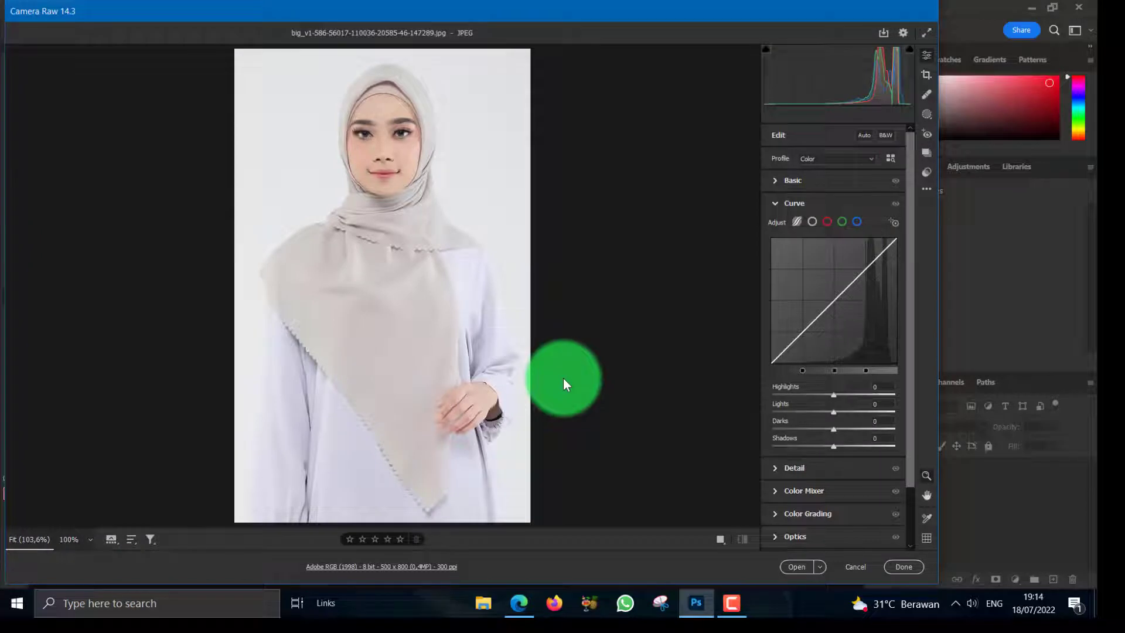
pyautogui.click(797, 568)
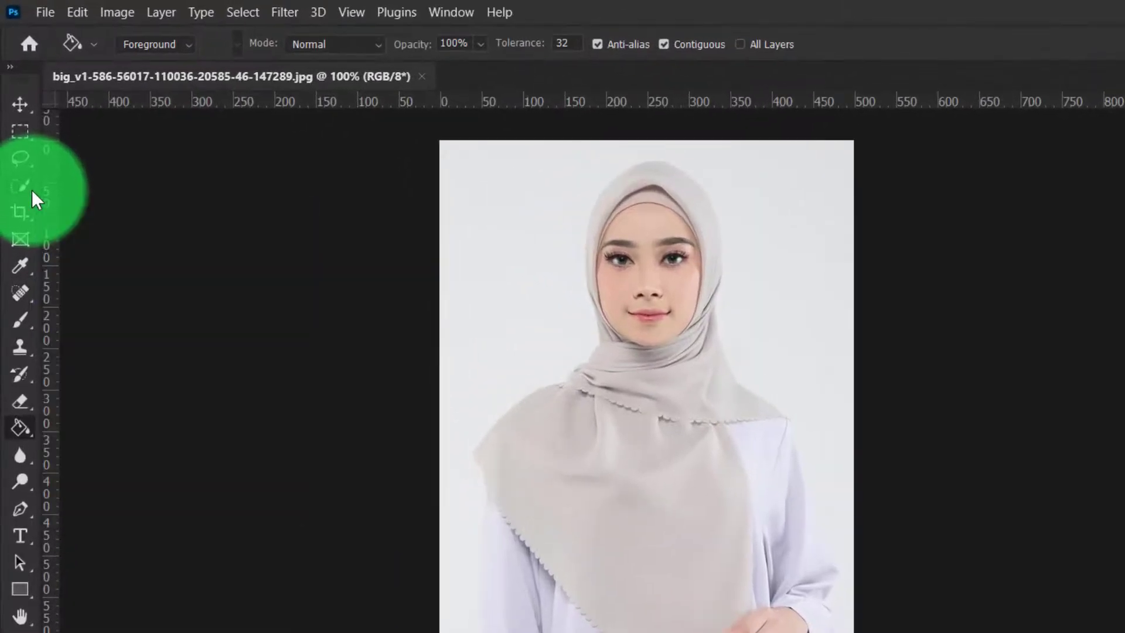
# Select the woman in the photo automatically with Select Subject and check the selection's outline up close.
pyautogui.moveTo(32, 188); pyautogui.dragTo(86, 206)
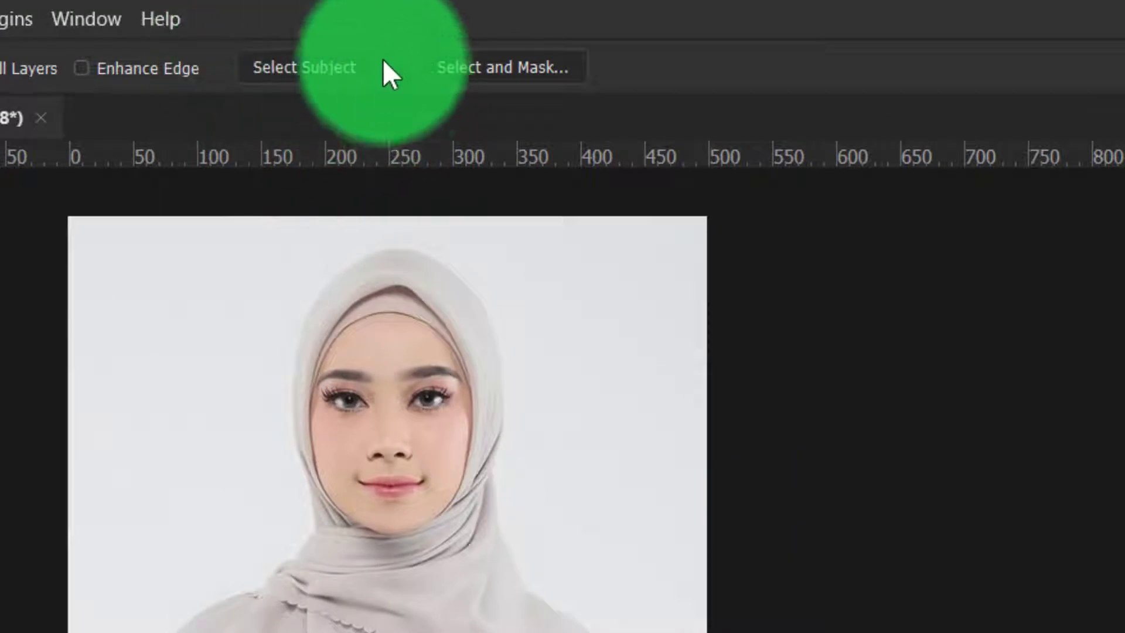
pyautogui.click(326, 65)
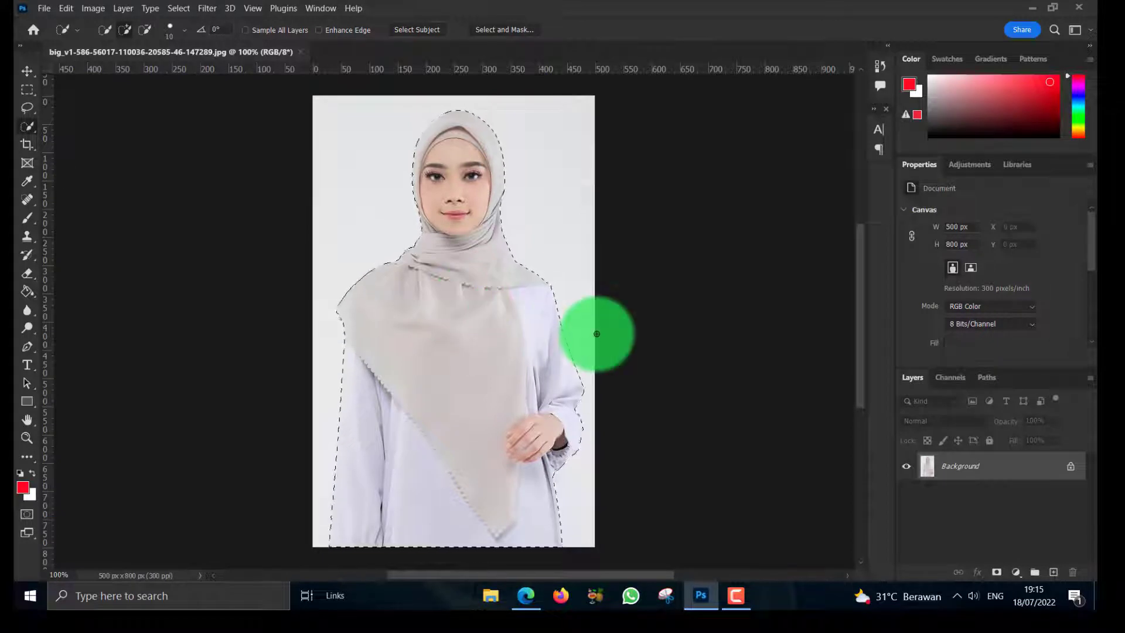
pyautogui.hotkey('ctrl', '+')
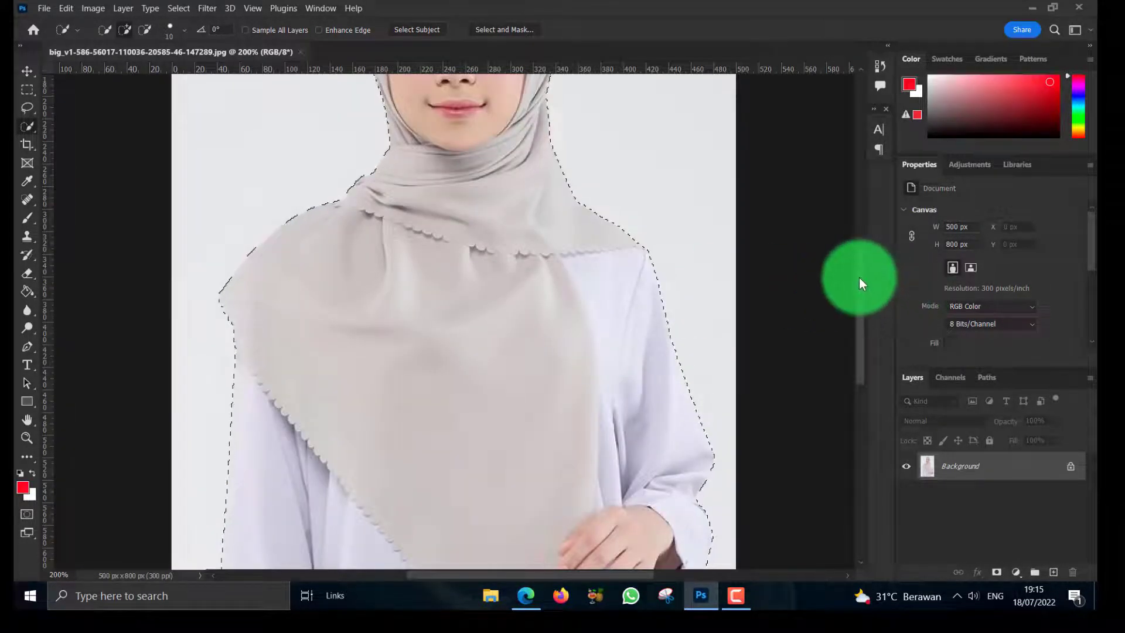
pyautogui.moveTo(860, 276); pyautogui.dragTo(859, 224)
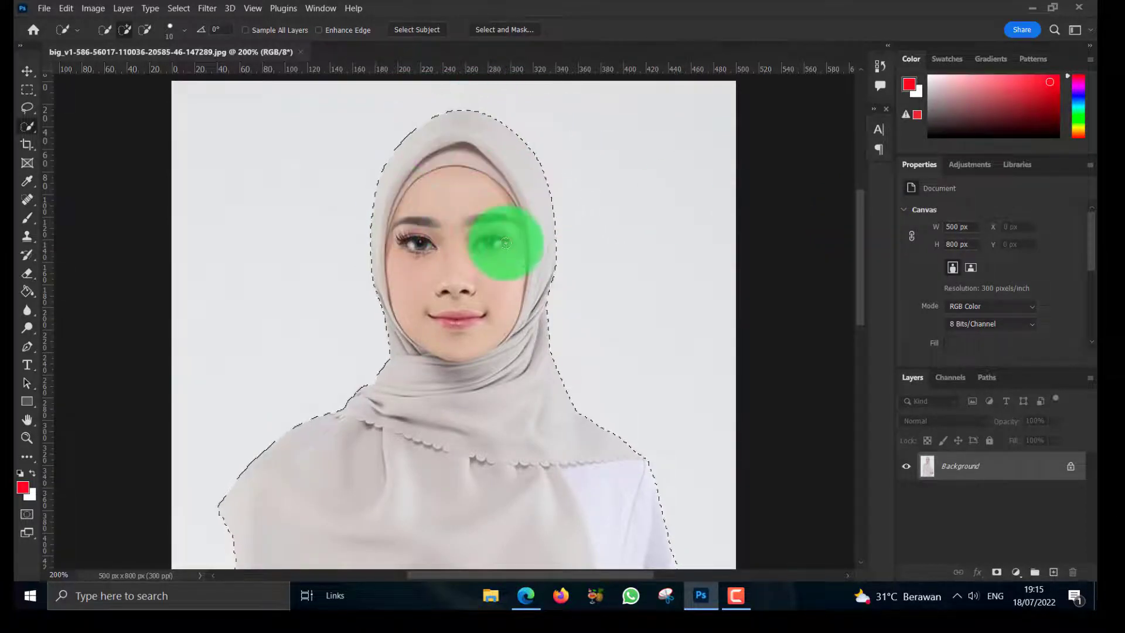
pyautogui.hotkey('ctrl', '-')
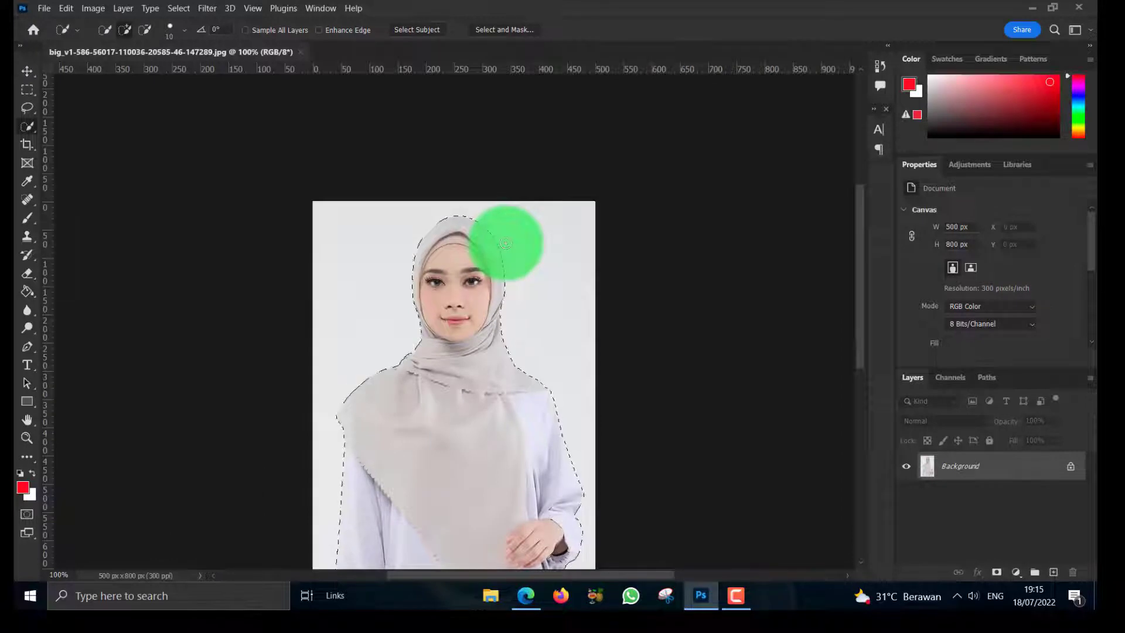
pyautogui.moveTo(863, 194); pyautogui.dragTo(862, 233)
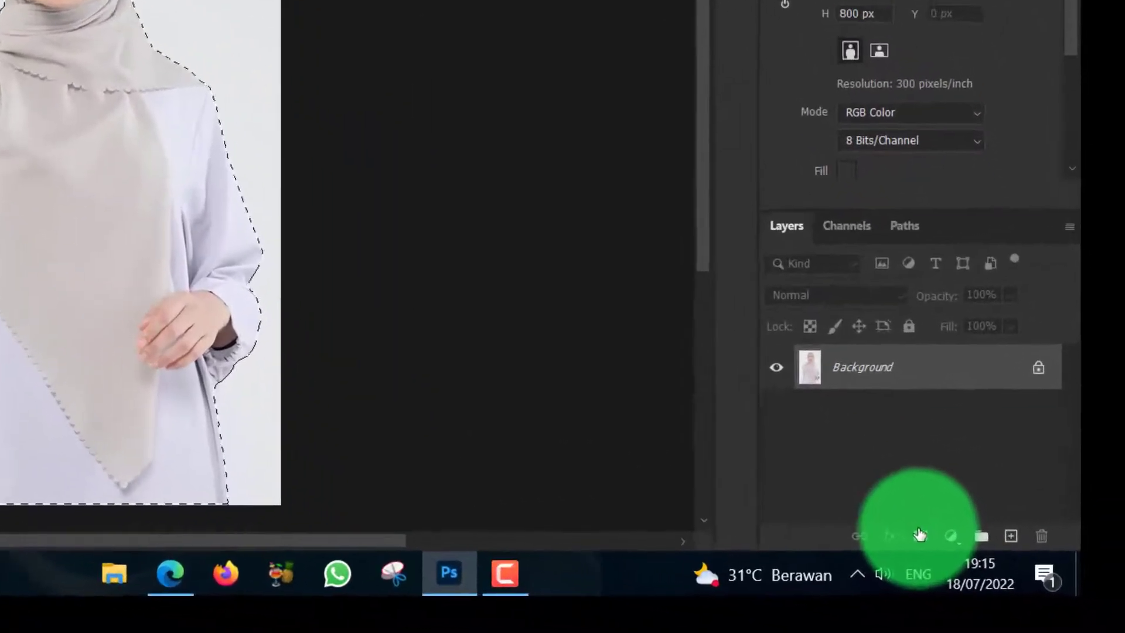
# Mask out the photo's background using the selection, and add a new empty layer beneath the masked photo.
pyautogui.click(919, 535)
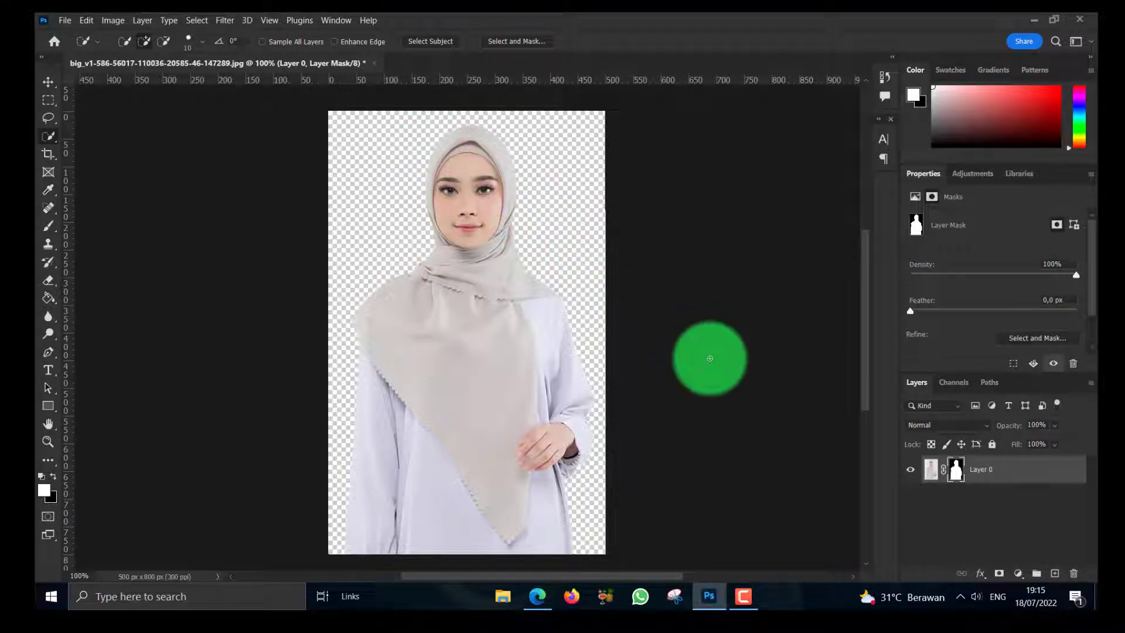
pyautogui.click(1056, 574)
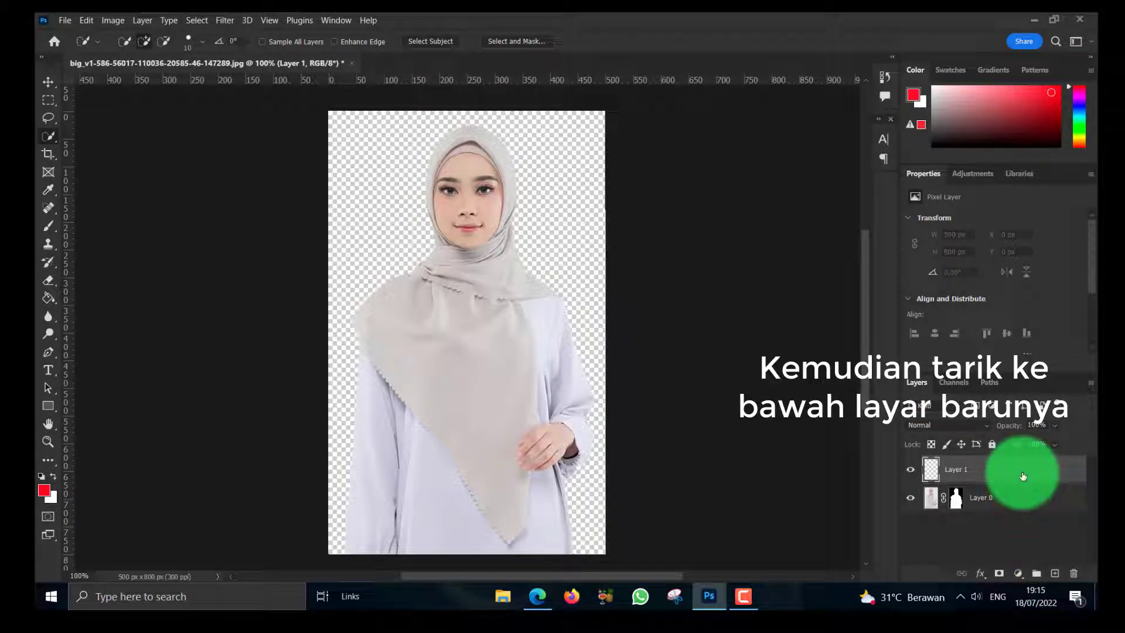
pyautogui.moveTo(1023, 475); pyautogui.dragTo(1017, 526)
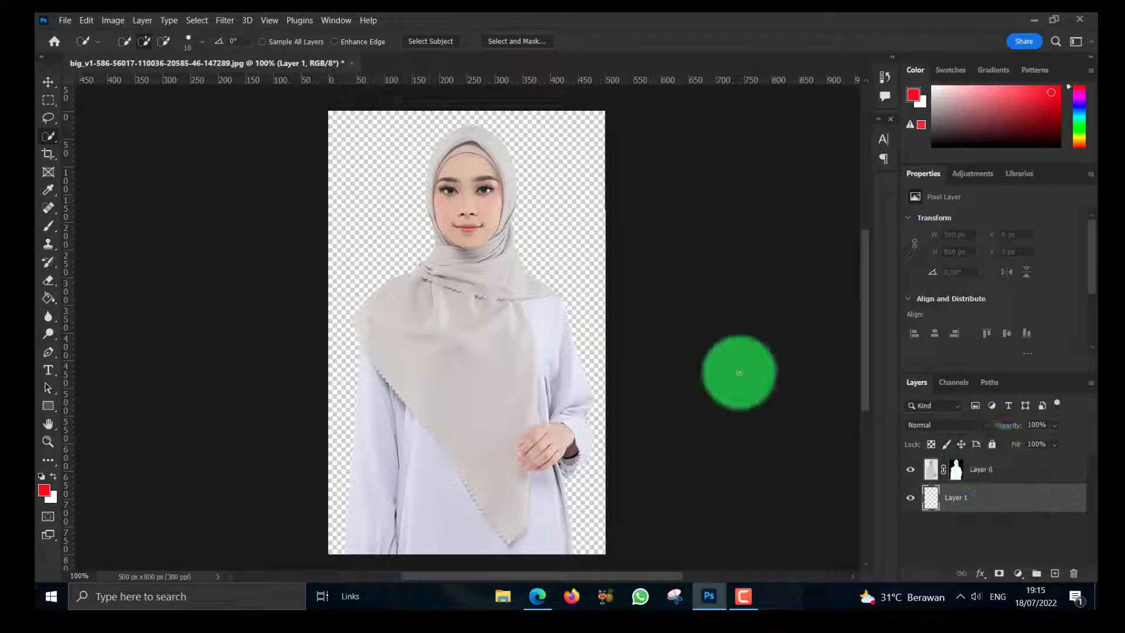
# Set the foreground colour to red f40b31 and fill the empty layer behind the woman with the Paint Bucket tool.
pyautogui.click(45, 490)
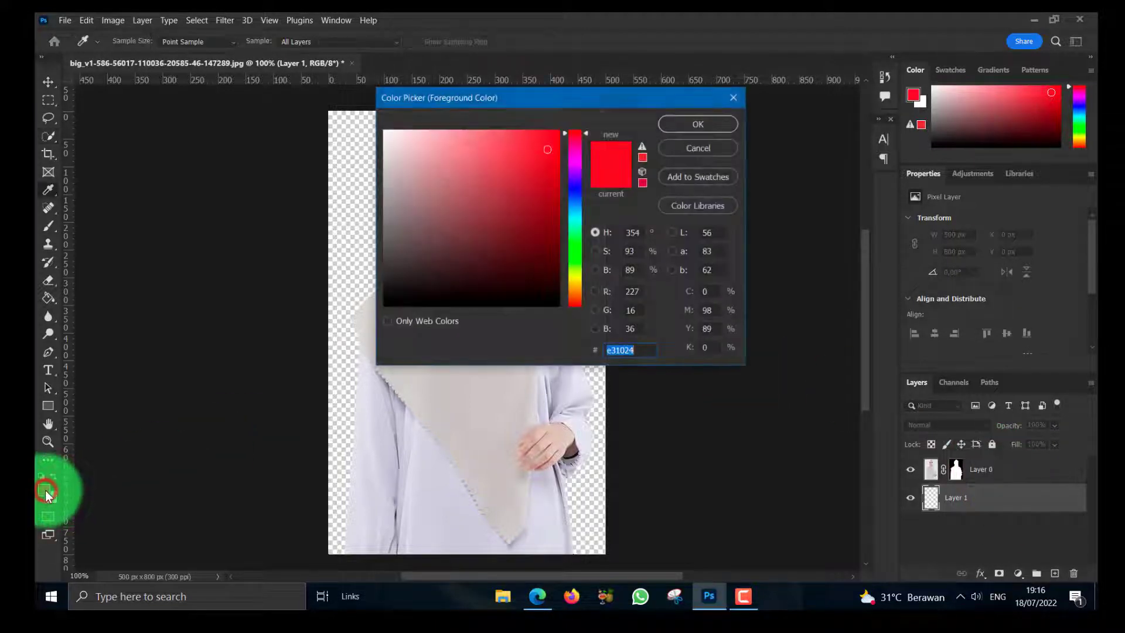
pyautogui.click(577, 199)
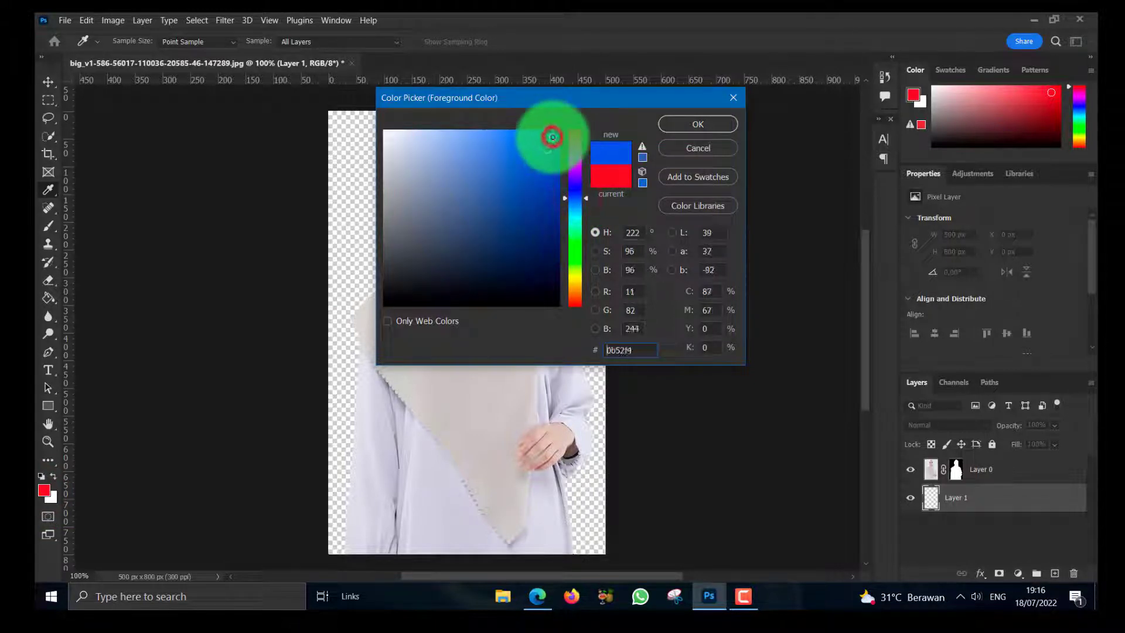
pyautogui.click(574, 136)
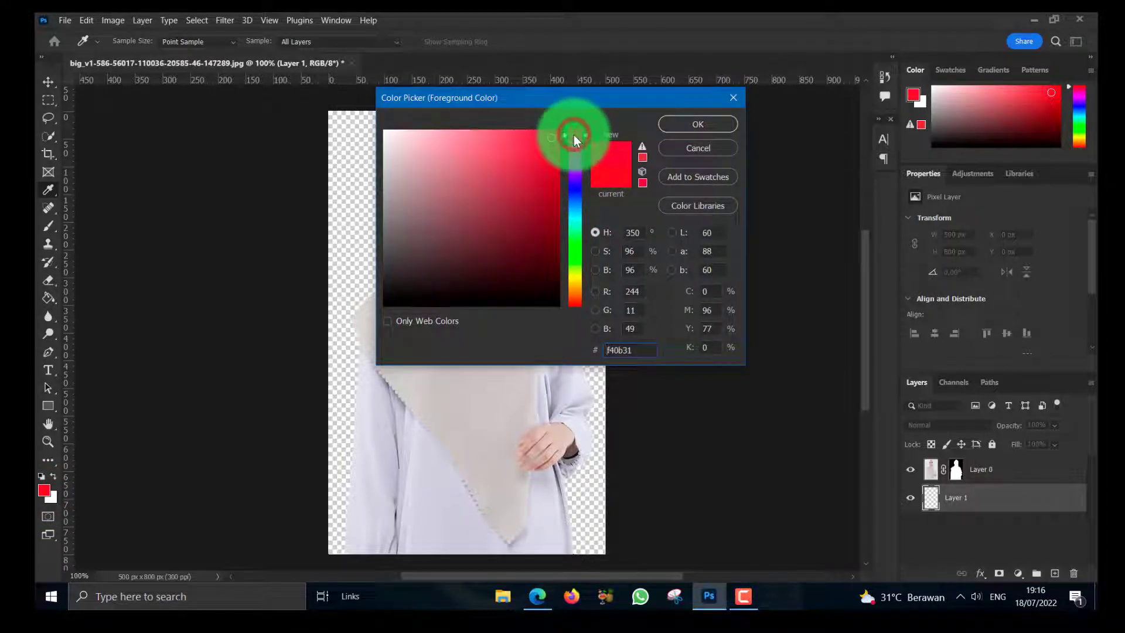
pyautogui.click(704, 124)
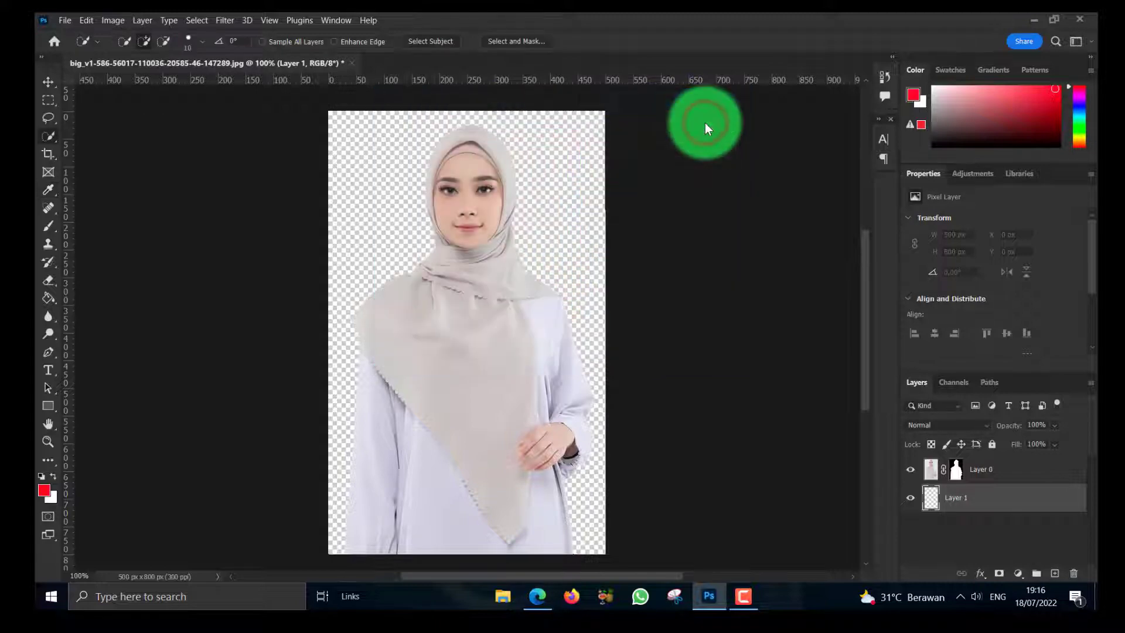
pyautogui.click(196, 307)
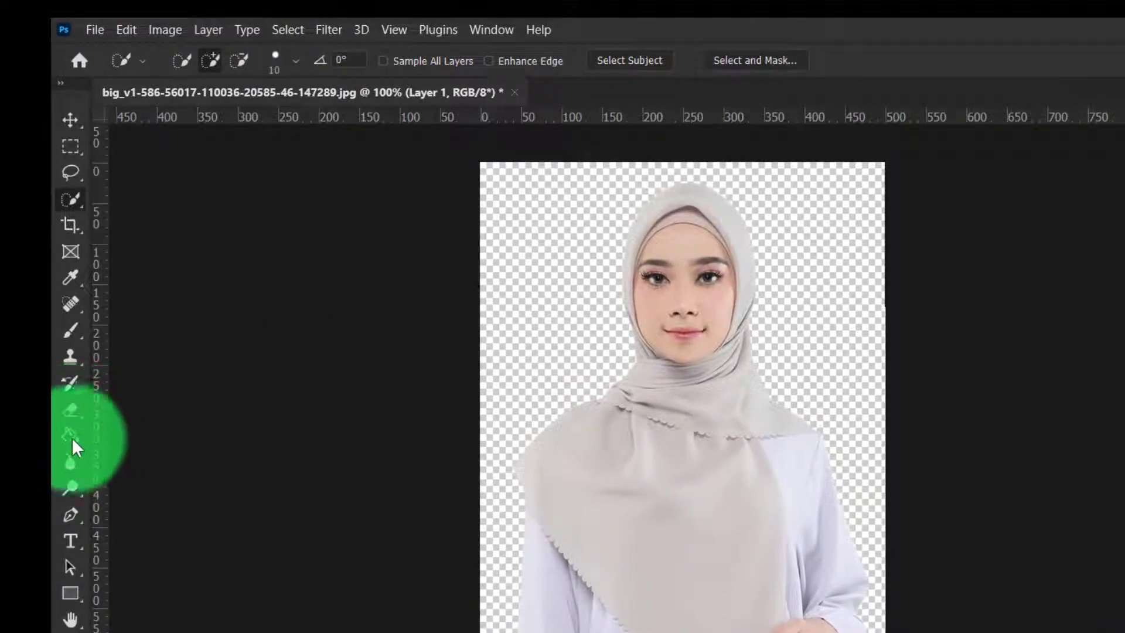
pyautogui.moveTo(72, 437)
pyautogui.mouseDown()
pyautogui.moveTo(212, 458)
pyautogui.moveTo(159, 449)
pyautogui.moveTo(163, 435)
pyautogui.moveTo(168, 474)
pyautogui.moveTo(173, 449)
pyautogui.mouseUp()
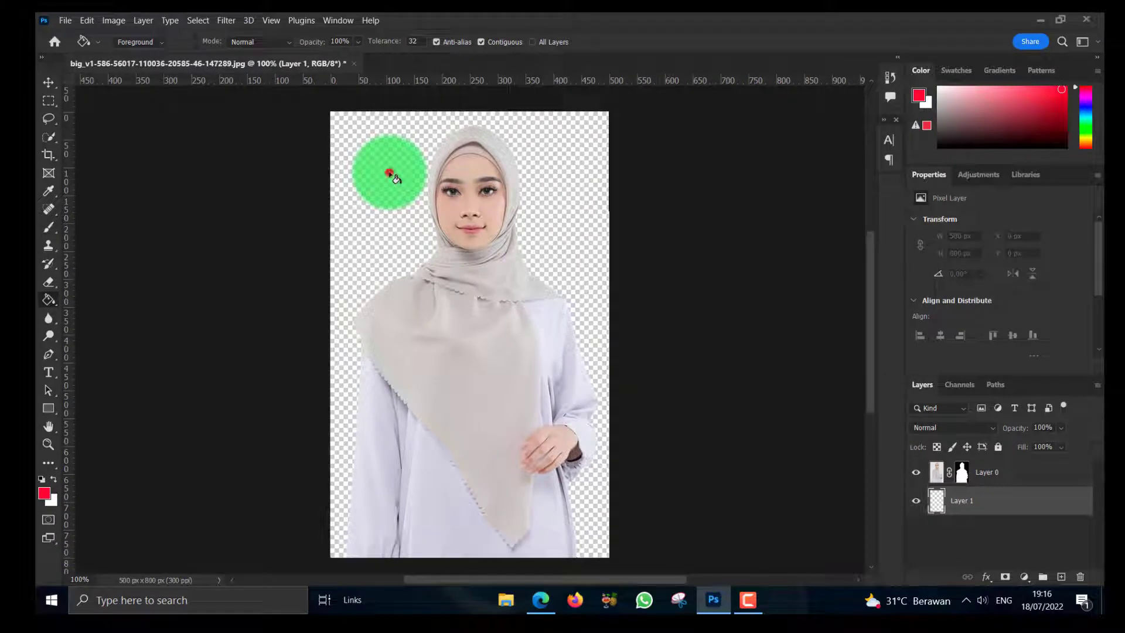
pyautogui.click(395, 178)
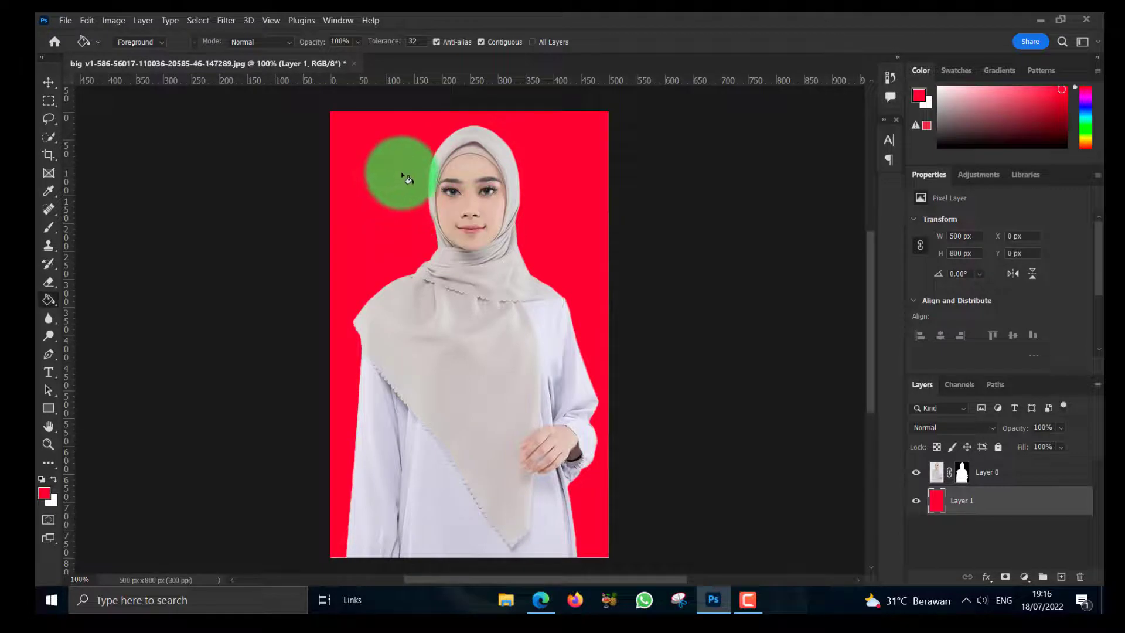
# Set the foreground colour to blue 0b36f4 and fill the layer behind the woman with it.
pyautogui.click(46, 491)
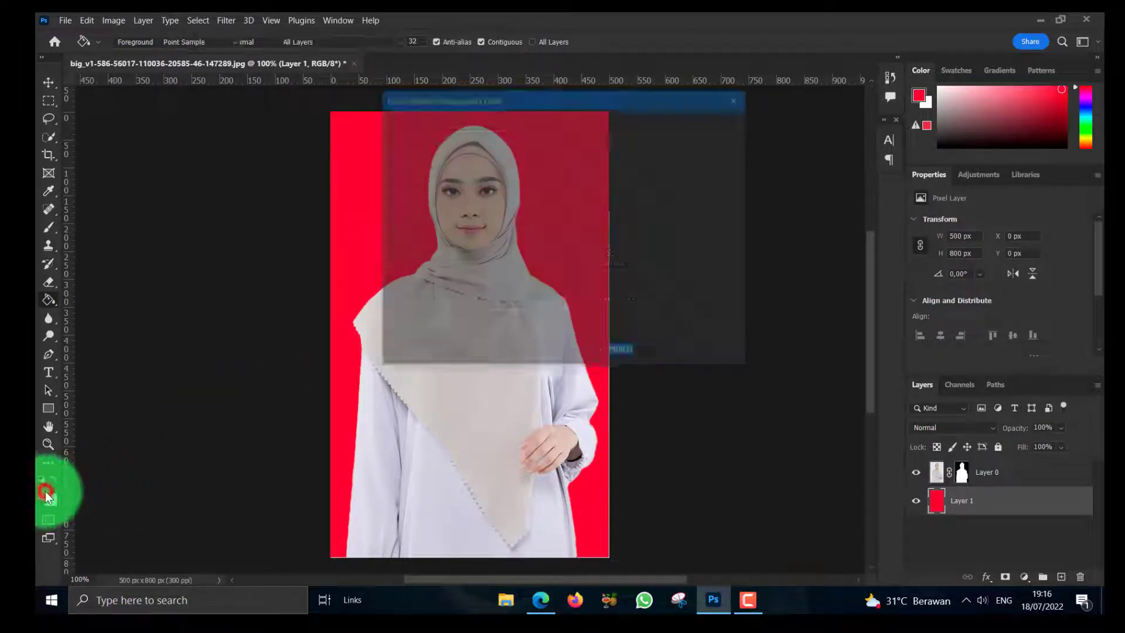
pyautogui.click(578, 195)
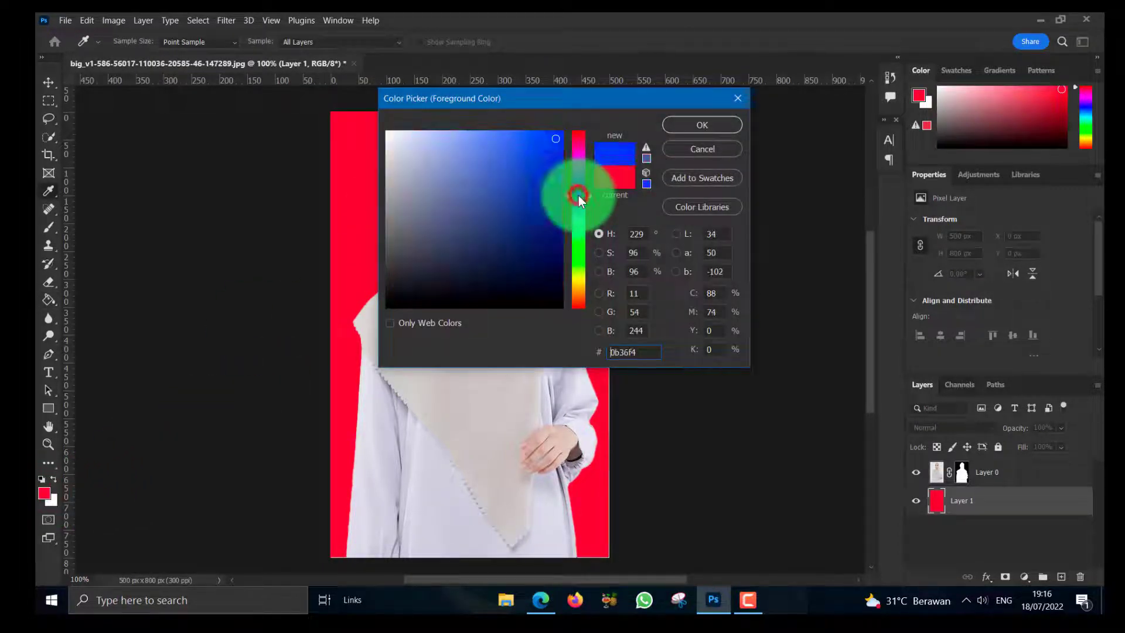
pyautogui.click(683, 124)
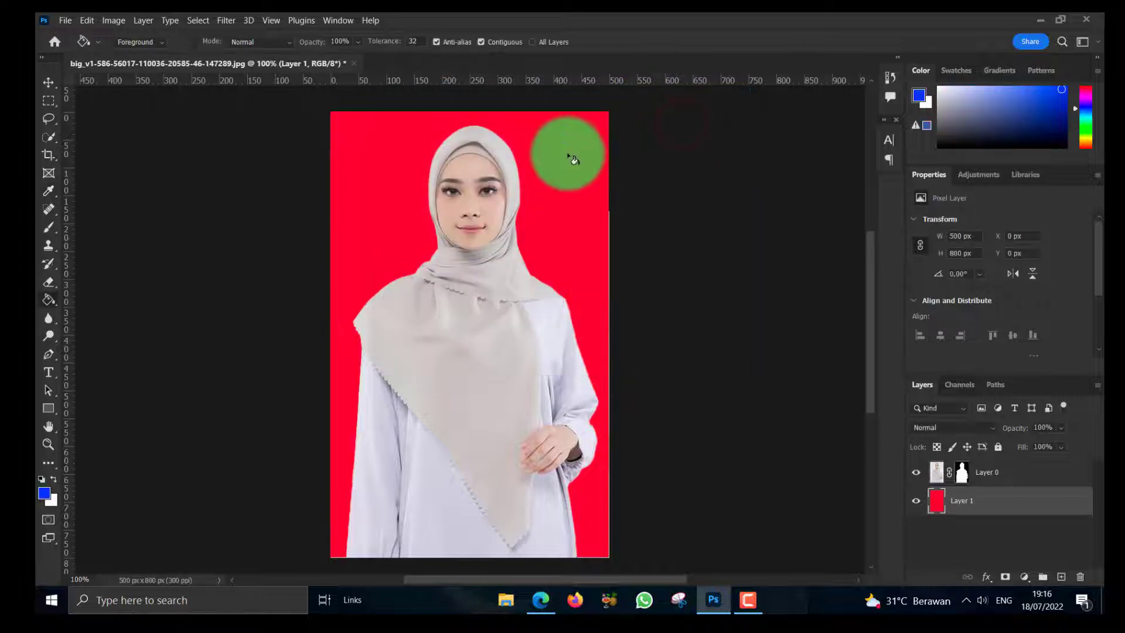
pyautogui.click(574, 158)
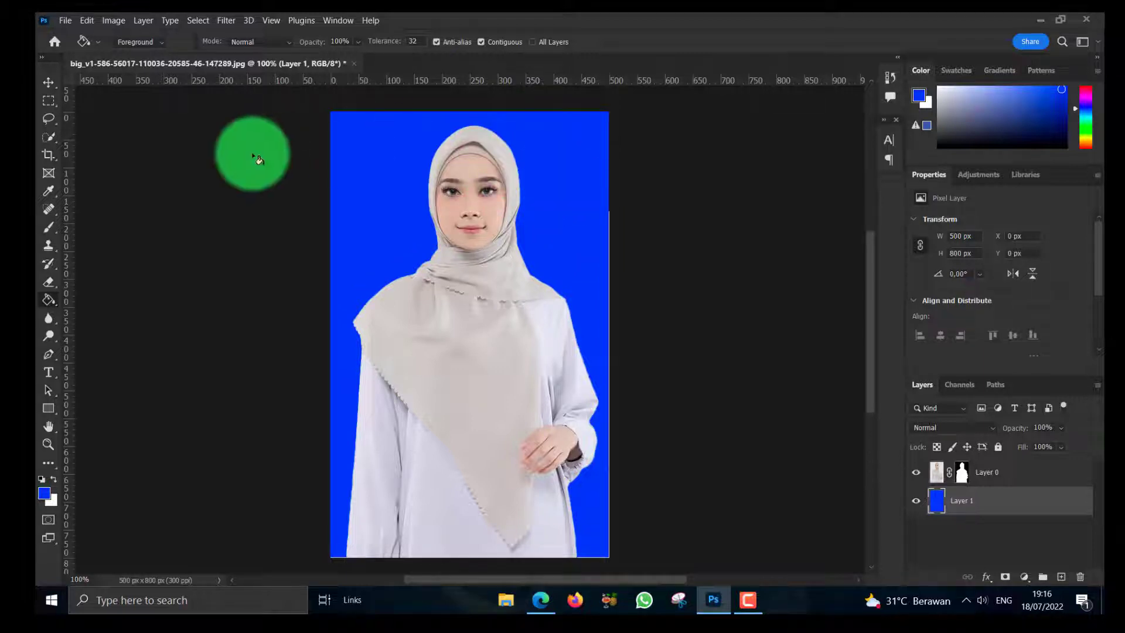
# Crop the photo to the woman's head and upper body with the 4 x 6 cm crop preset.
pyautogui.click(50, 157)
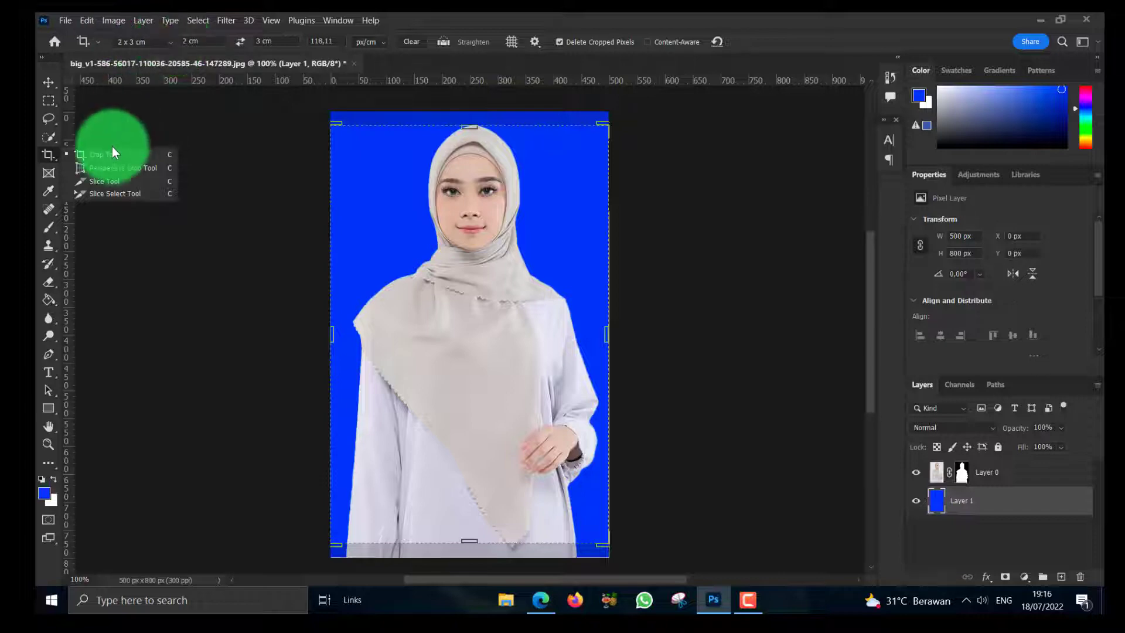
pyautogui.click(170, 40)
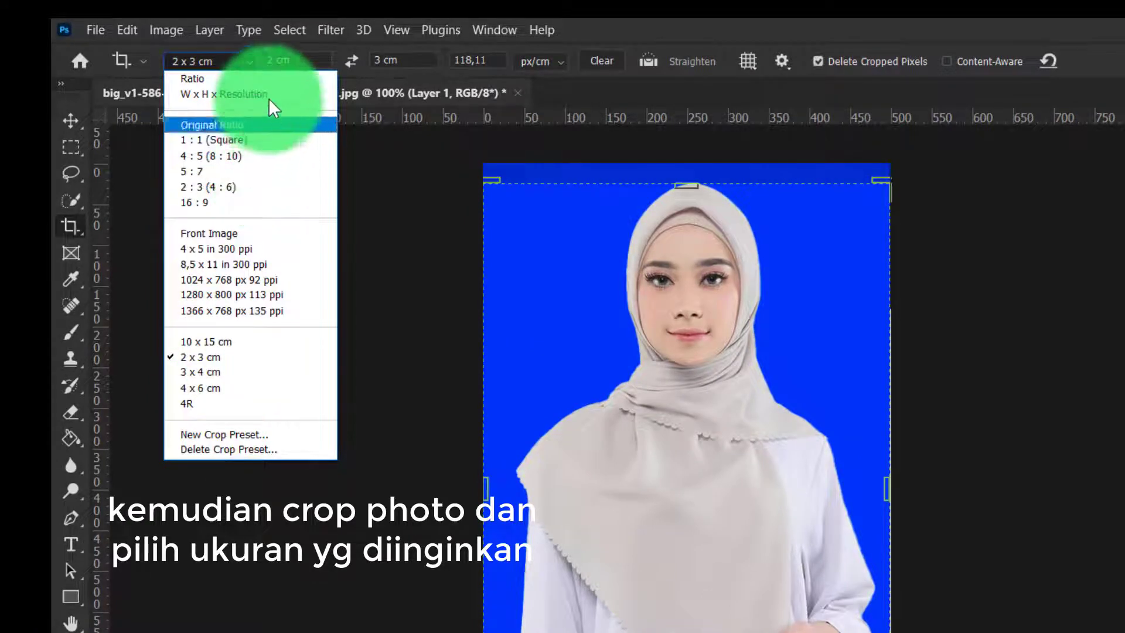
pyautogui.click(252, 64)
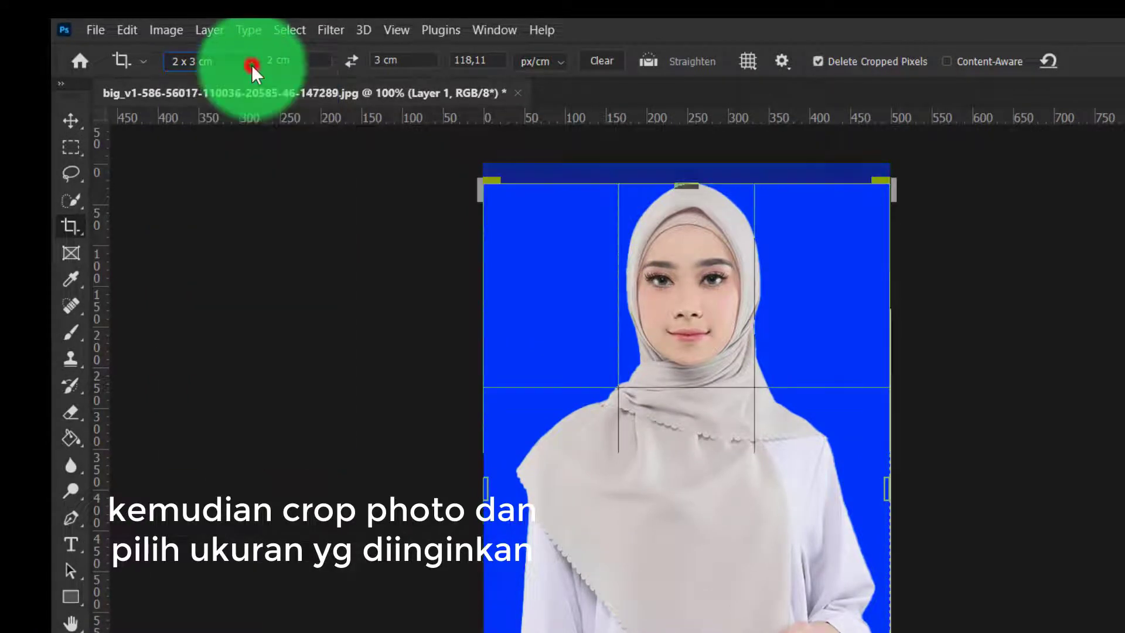
pyautogui.click(251, 65)
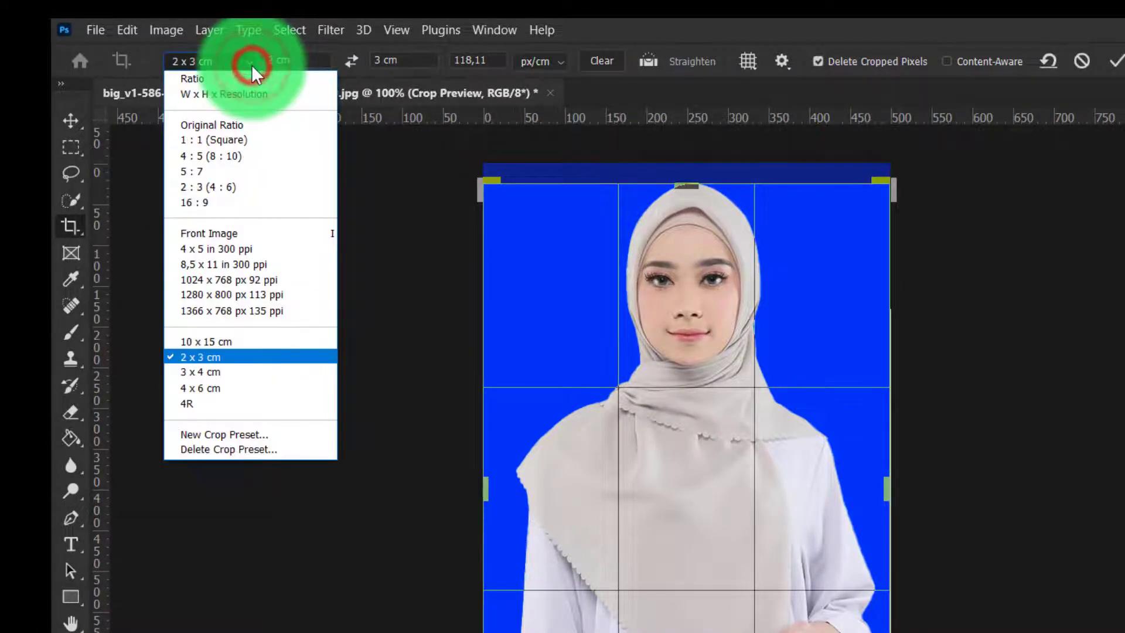
pyautogui.click(208, 388)
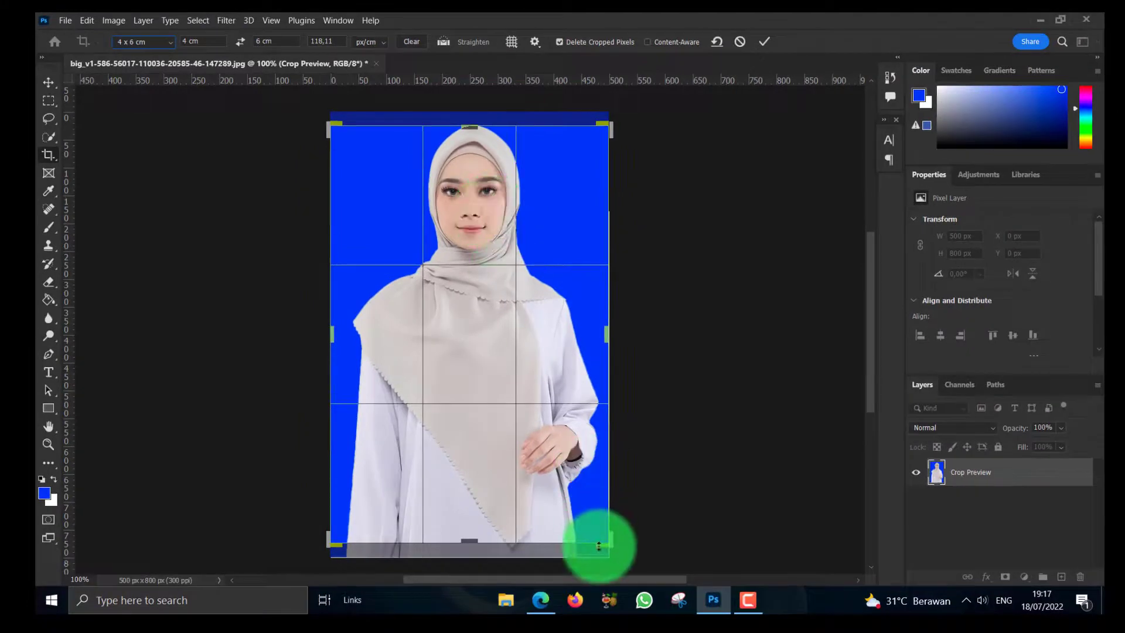
pyautogui.moveTo(608, 540); pyautogui.dragTo(504, 439)
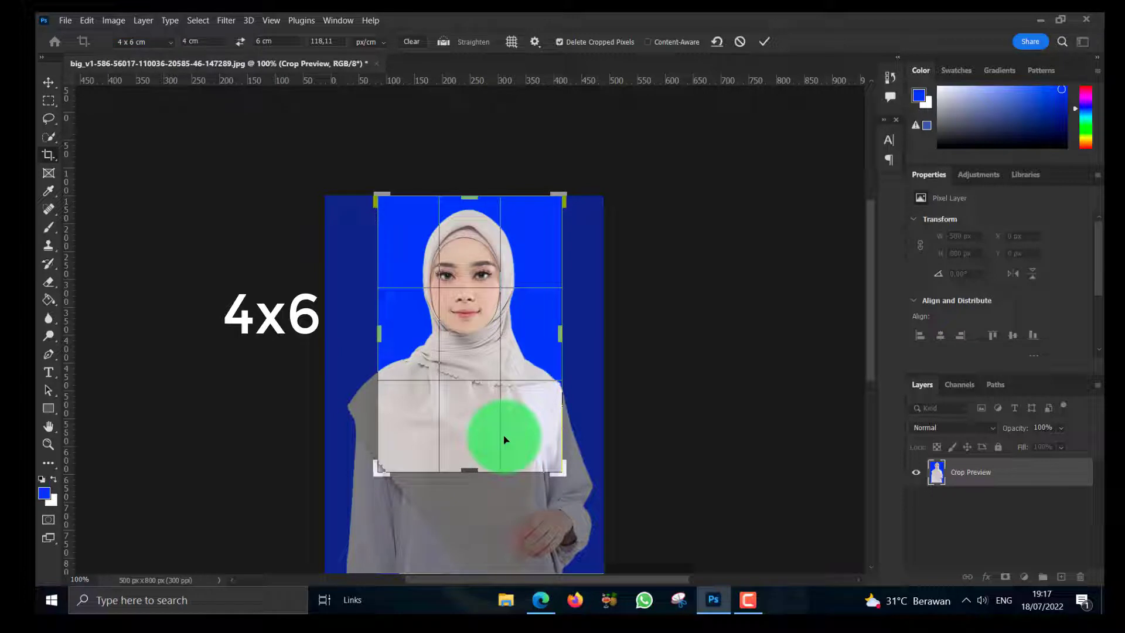
pyautogui.click(763, 41)
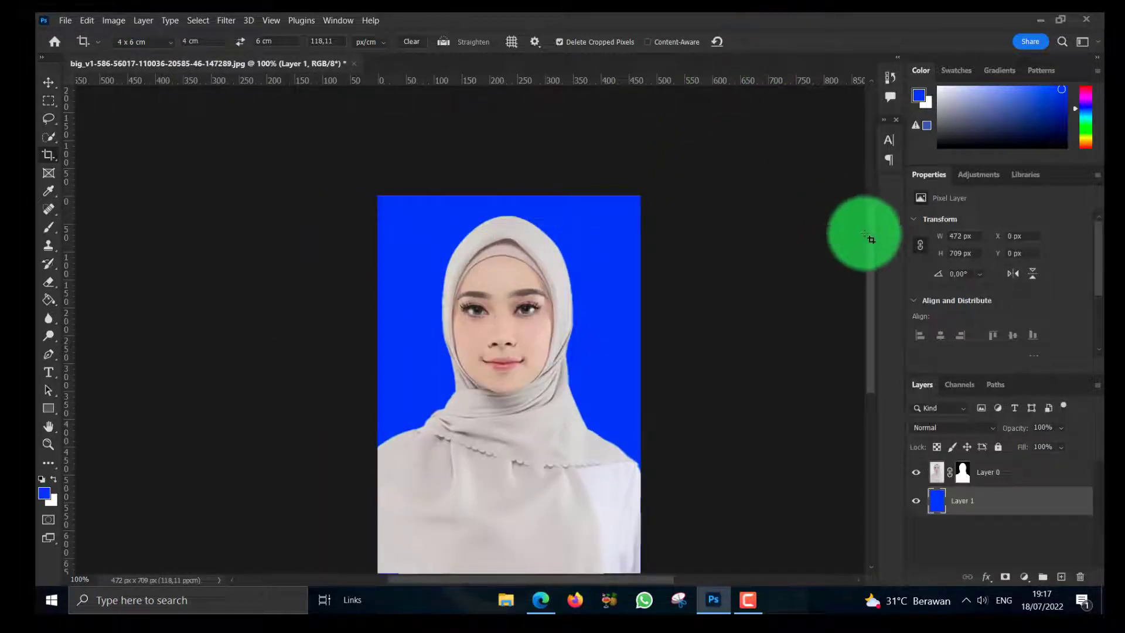
pyautogui.moveTo(870, 230); pyautogui.dragTo(870, 252)
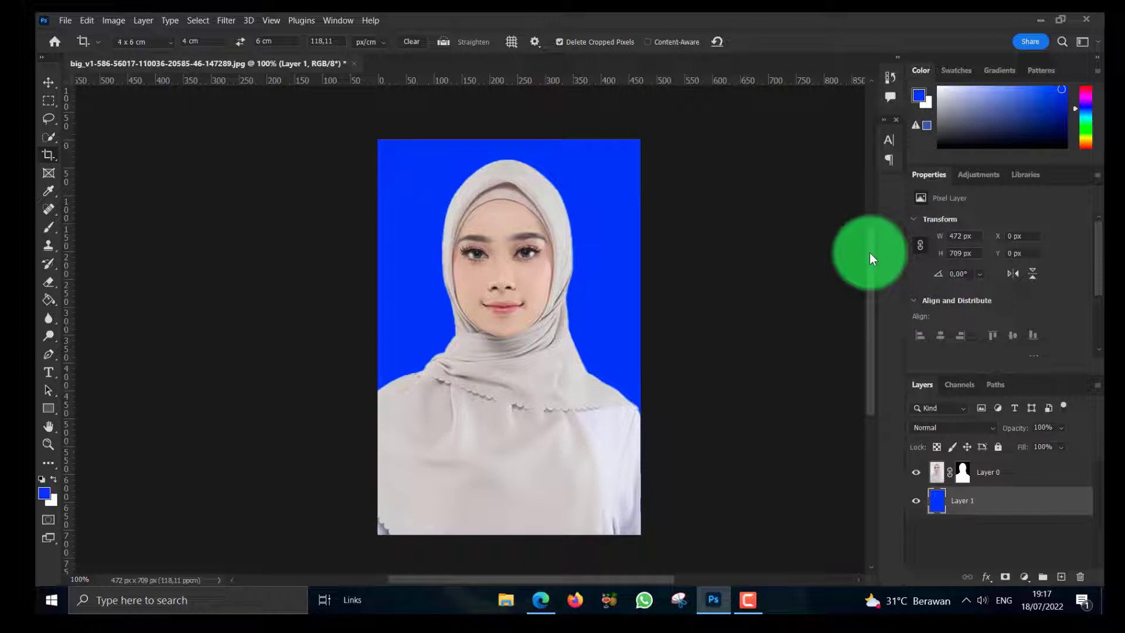
# Crop the photo slightly tighter at 4 x 6 cm with the woman centred, and flatten the image into one layer.
pyautogui.click(499, 241)
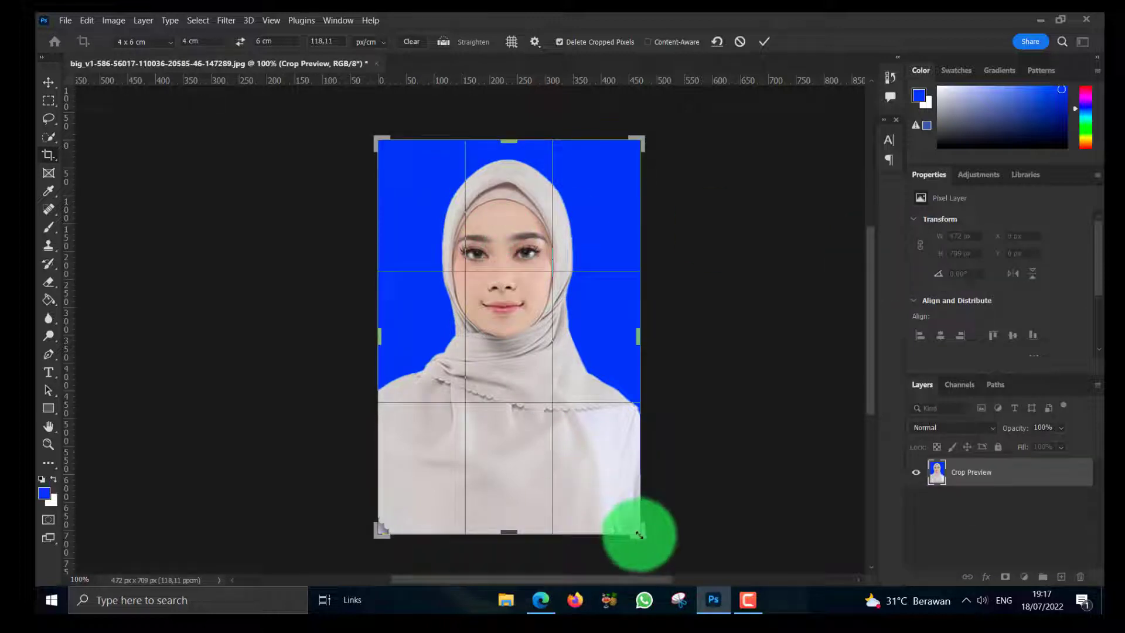
pyautogui.moveTo(638, 534); pyautogui.dragTo(623, 516)
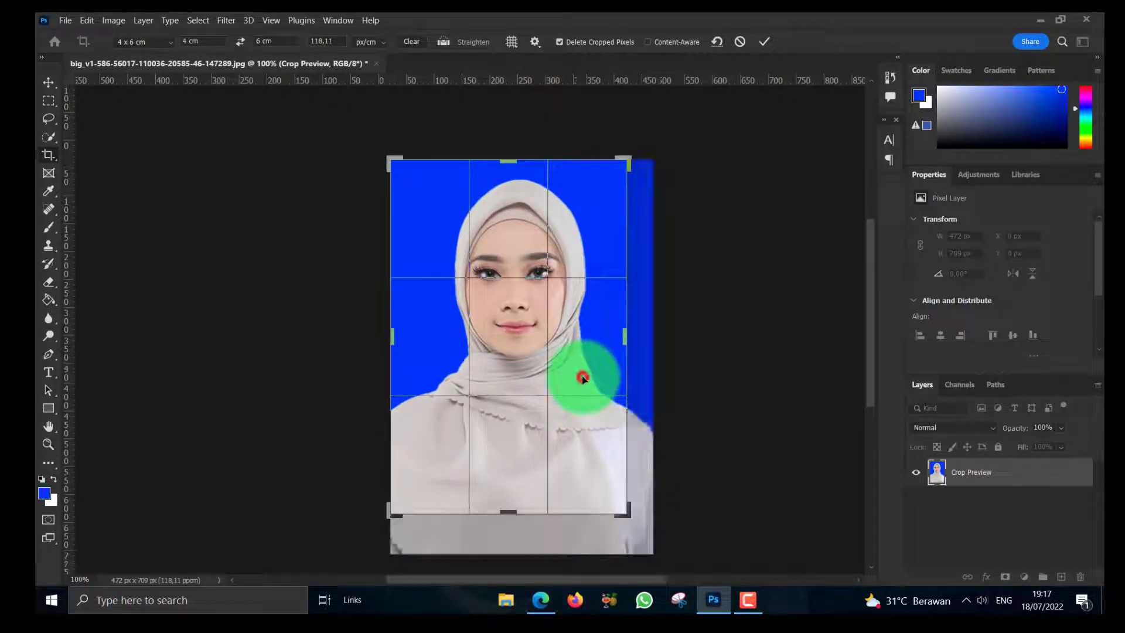
pyautogui.moveTo(582, 378); pyautogui.dragTo(576, 378)
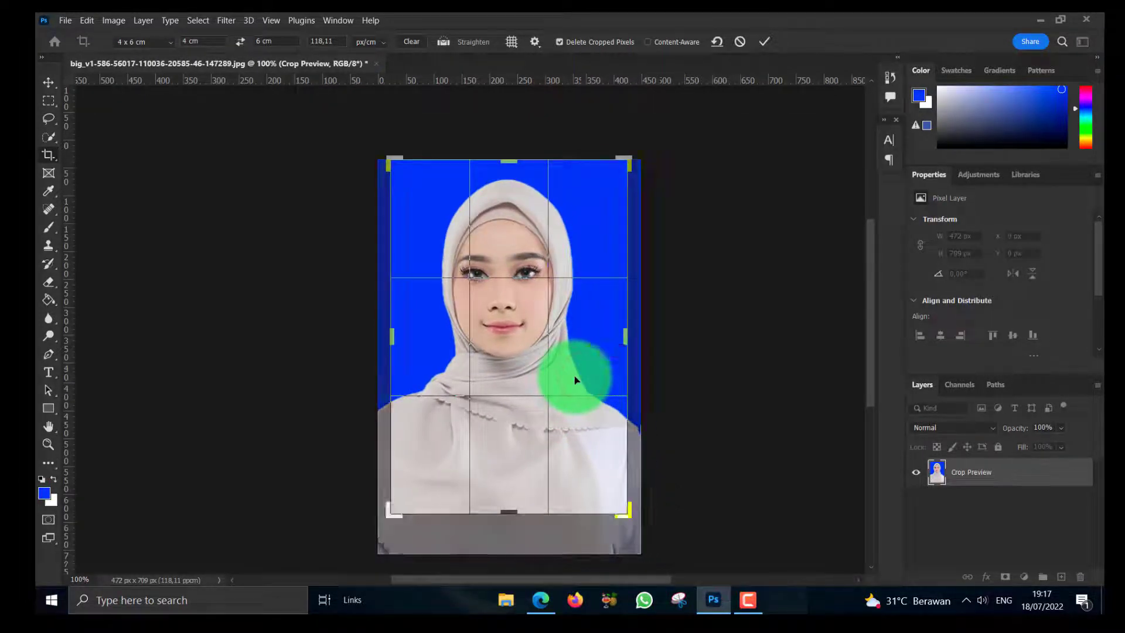
pyautogui.click(766, 43)
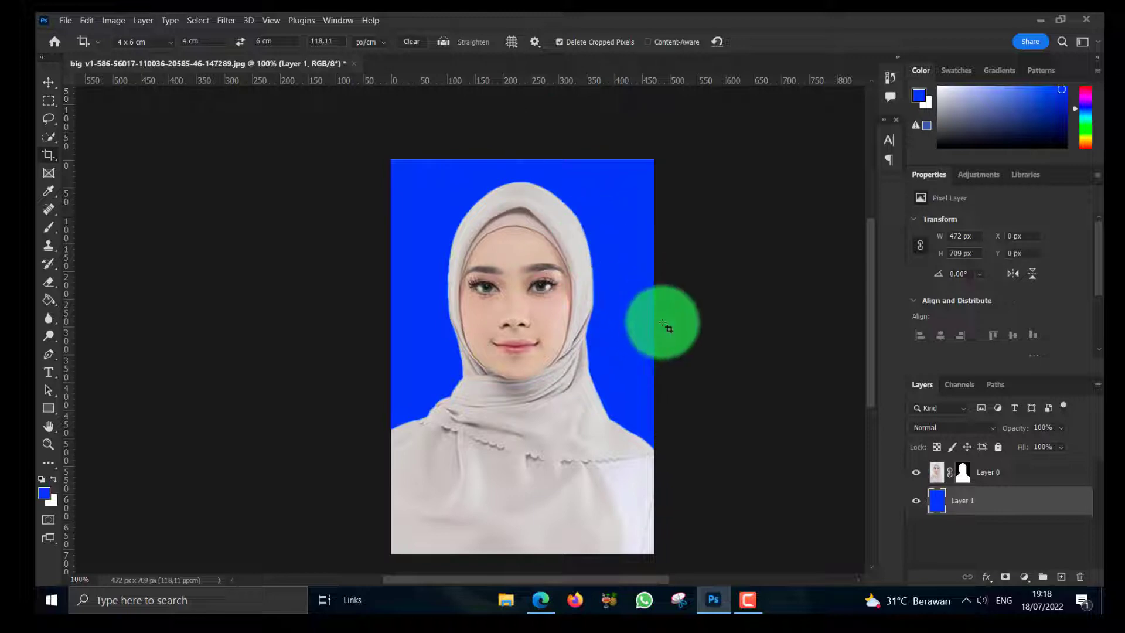
pyautogui.rightClick(986, 500)
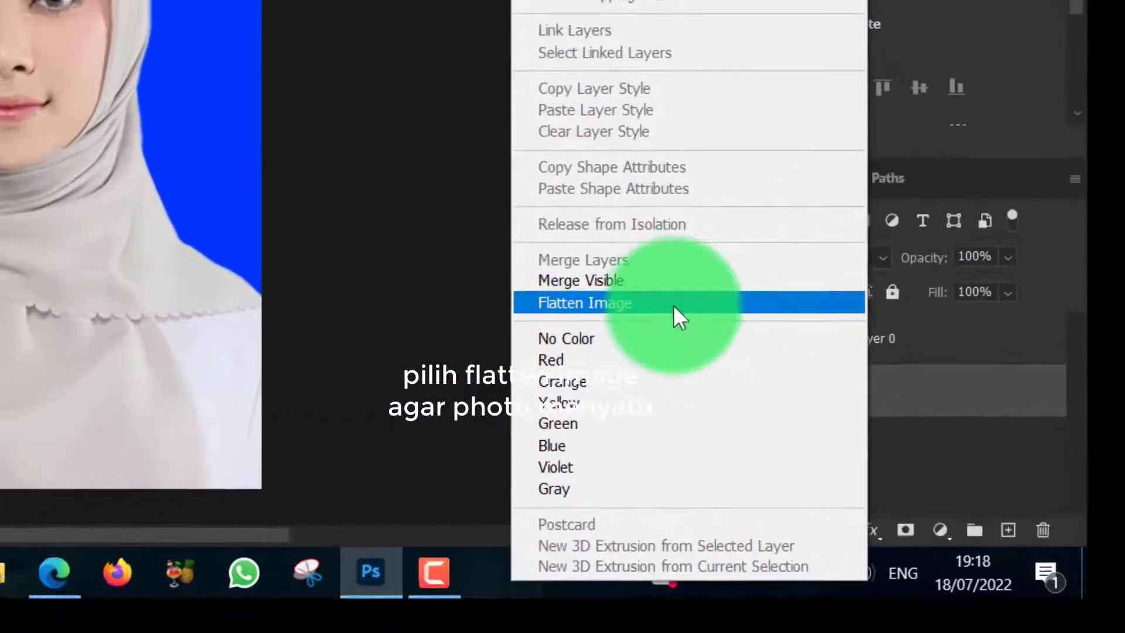
pyautogui.click(655, 285)
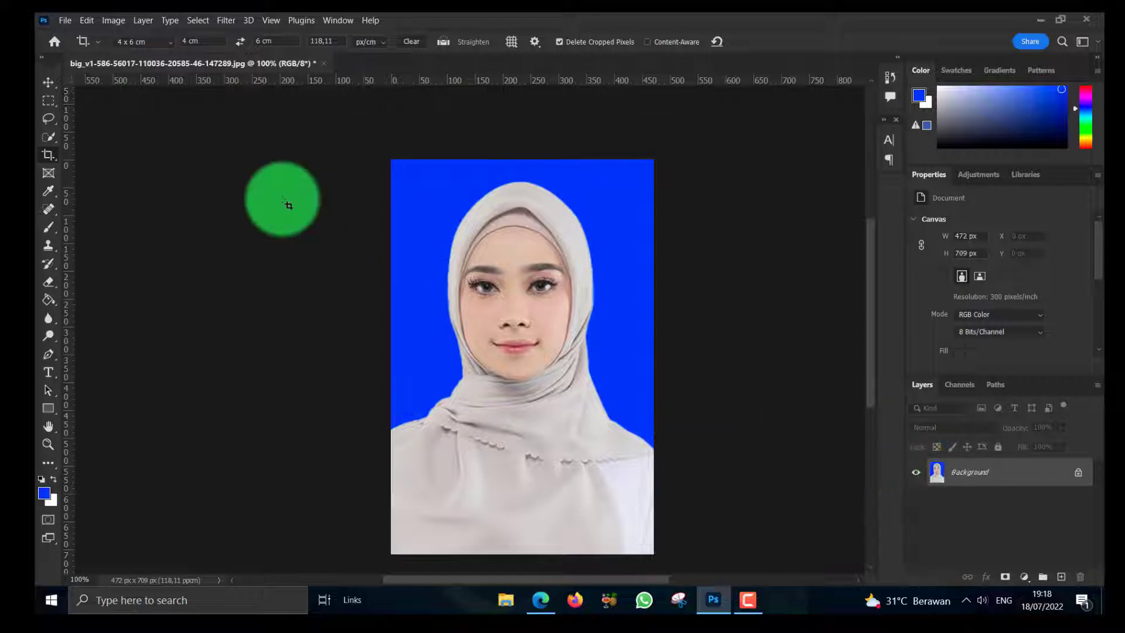
# Create a new A4 portrait document, 210 x 297 mm at 300 pixels/inch, with a white background.
pyautogui.click(65, 20)
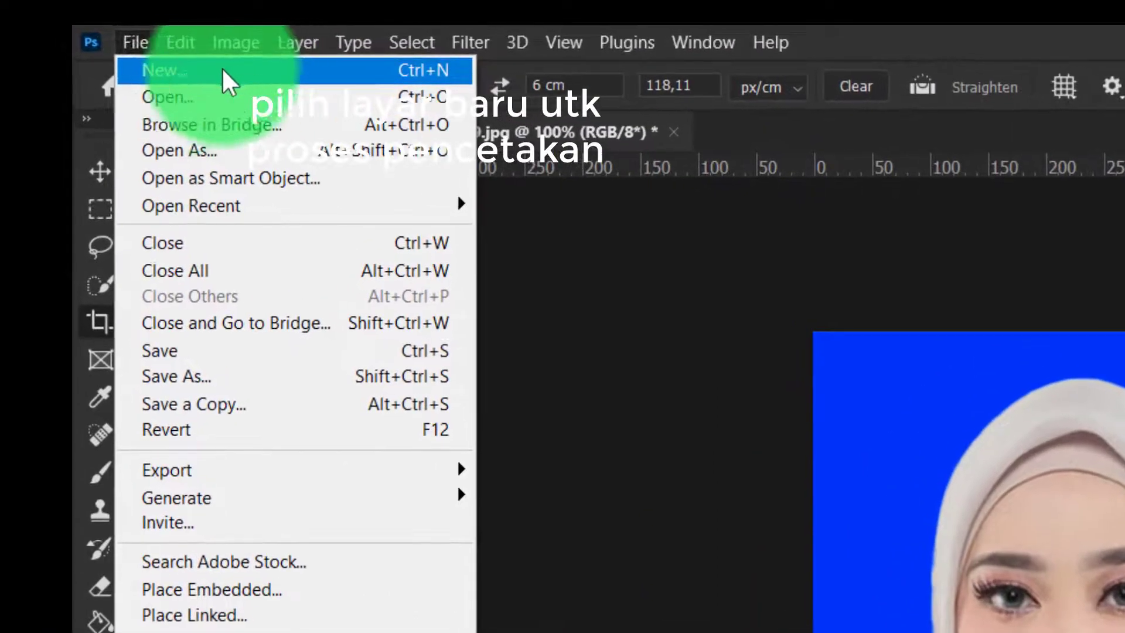
pyautogui.click(175, 68)
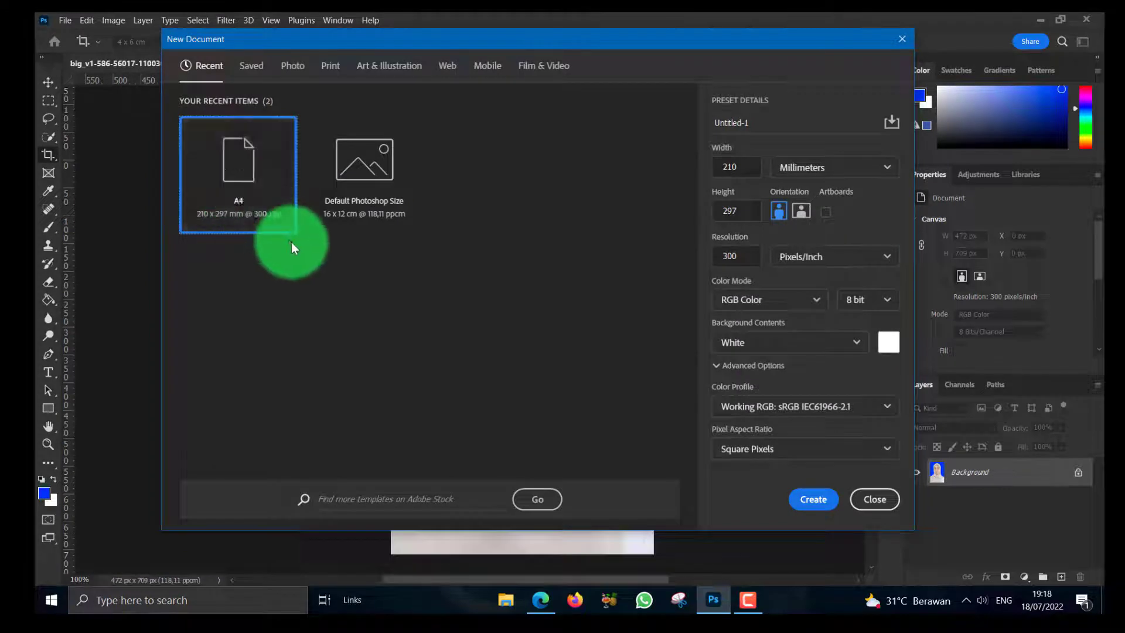
pyautogui.click(261, 194)
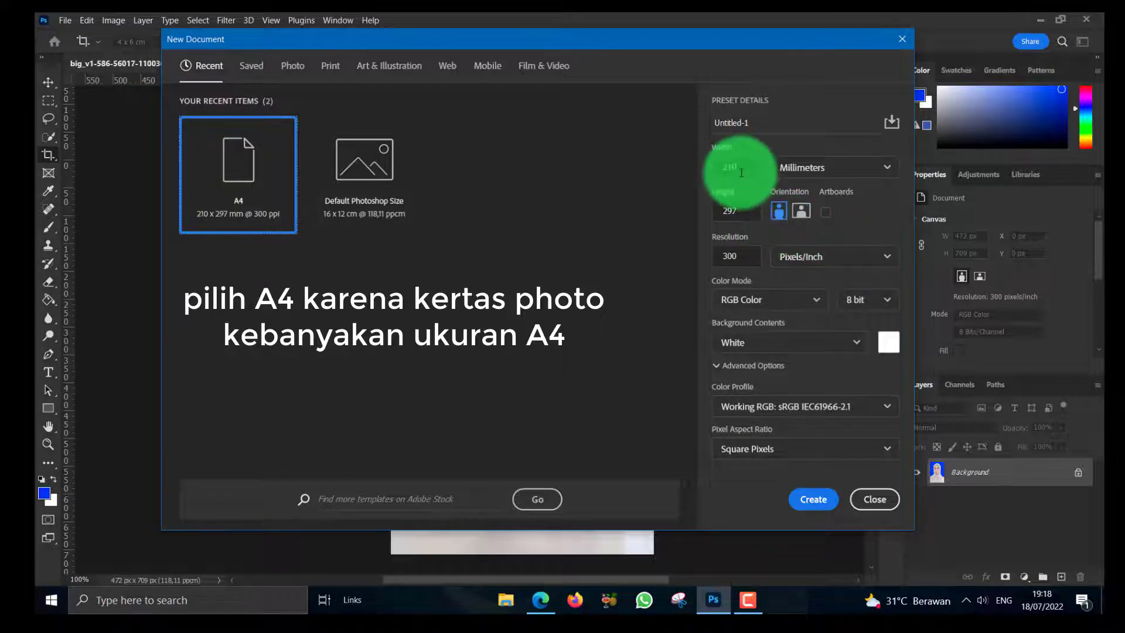
pyautogui.click(812, 499)
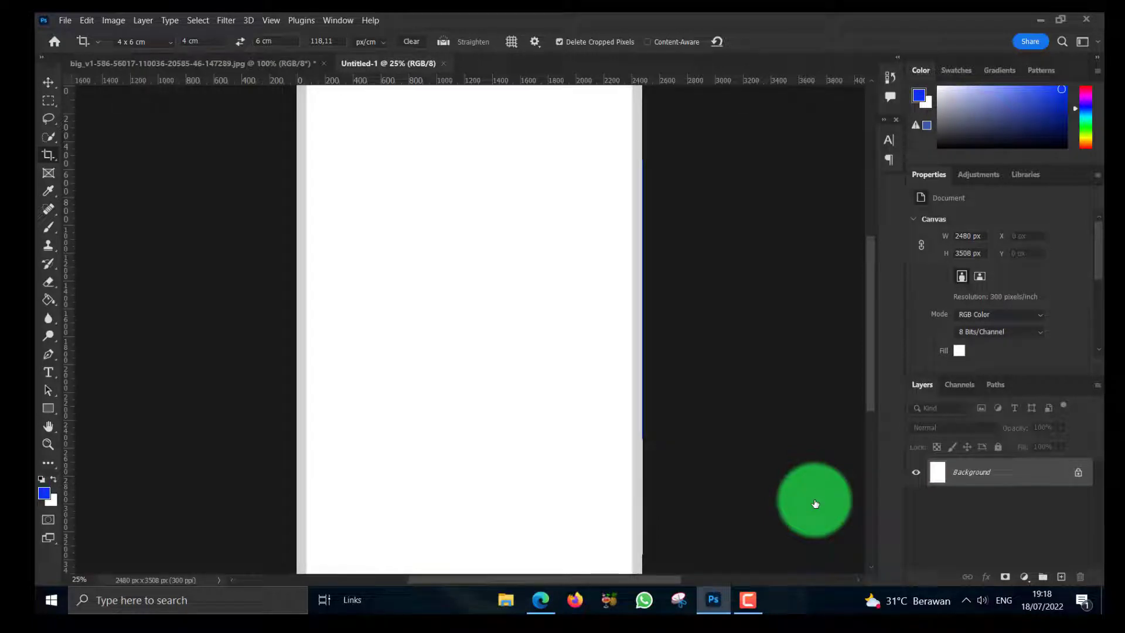
# Copy the cropped 4 x 6 cm photo into the A4 document and place it in the page's upper-left corner.
pyautogui.click(50, 83)
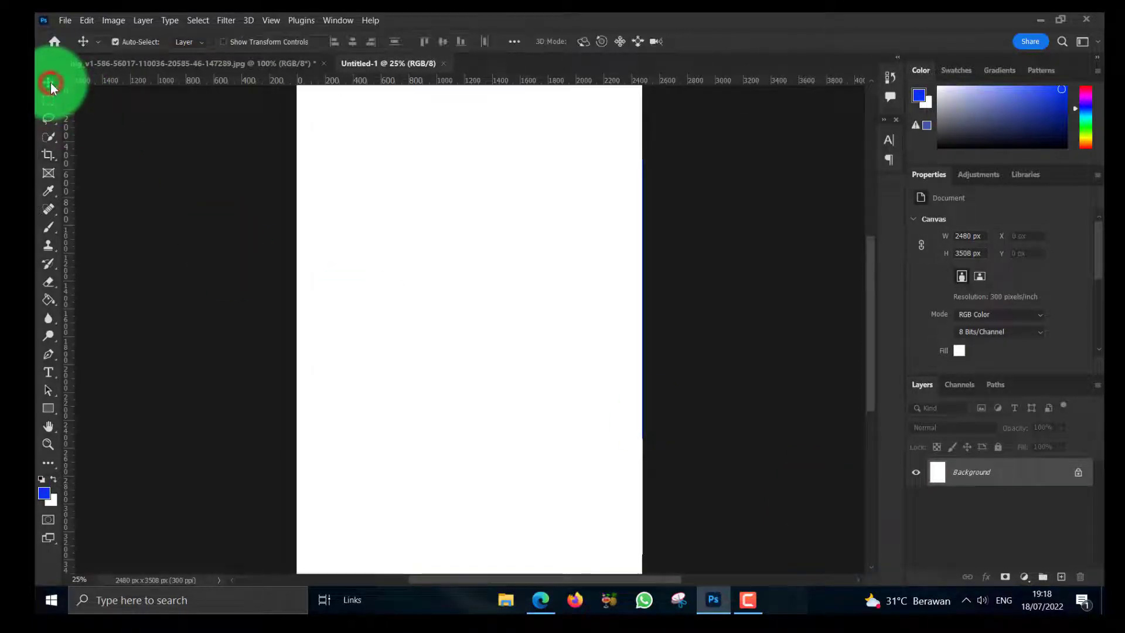
pyautogui.click(153, 62)
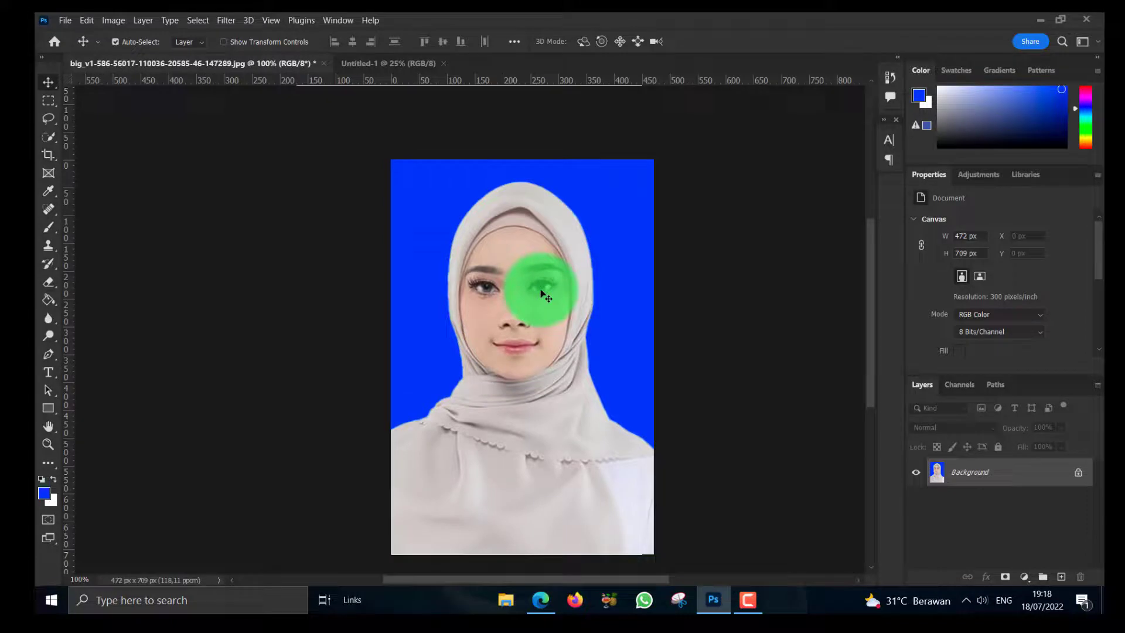
pyautogui.moveTo(541, 290); pyautogui.dragTo(354, 159)
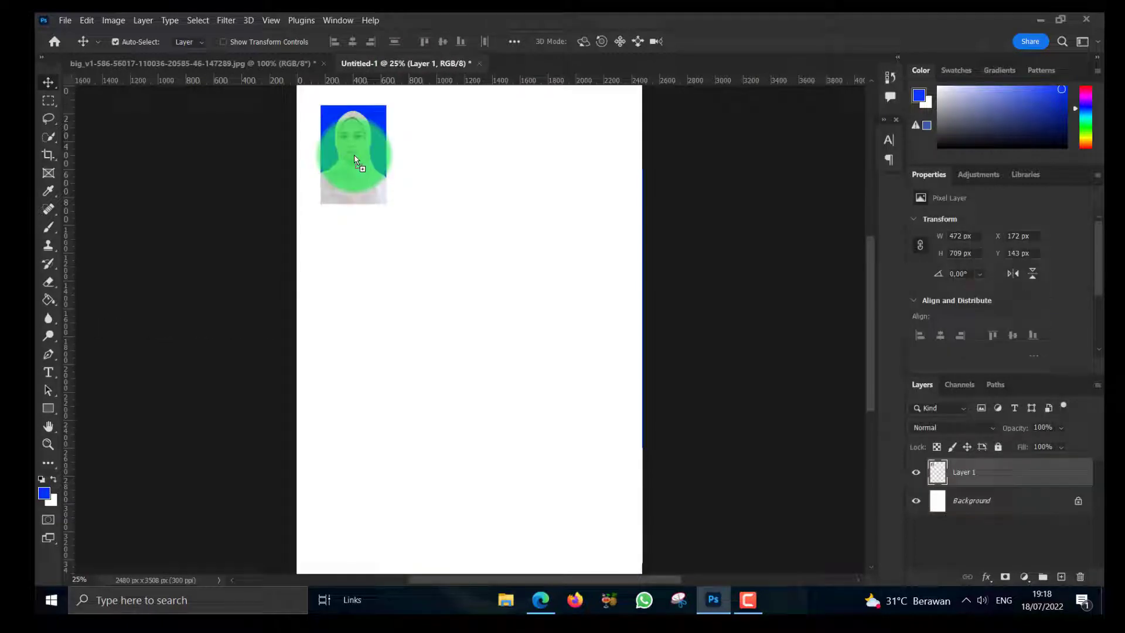
pyautogui.moveTo(355, 159); pyautogui.dragTo(339, 147)
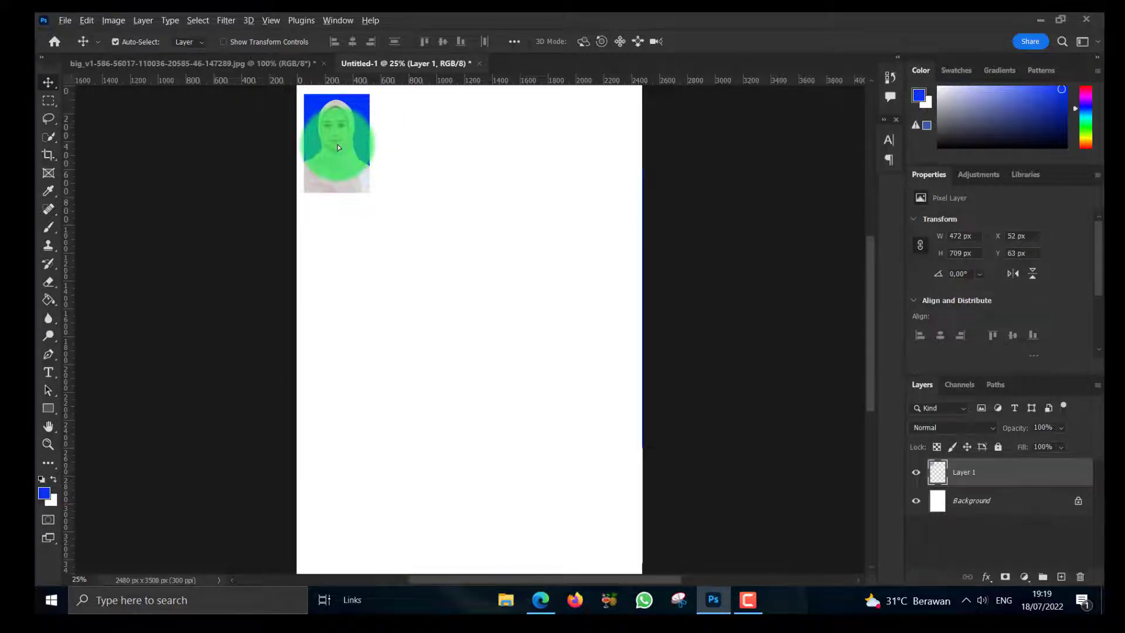
# Duplicate the 4 x 6 cm photo into an evenly spaced row of four along the top of the A4 page.
pyautogui.moveTo(338, 147); pyautogui.dragTo(411, 147)
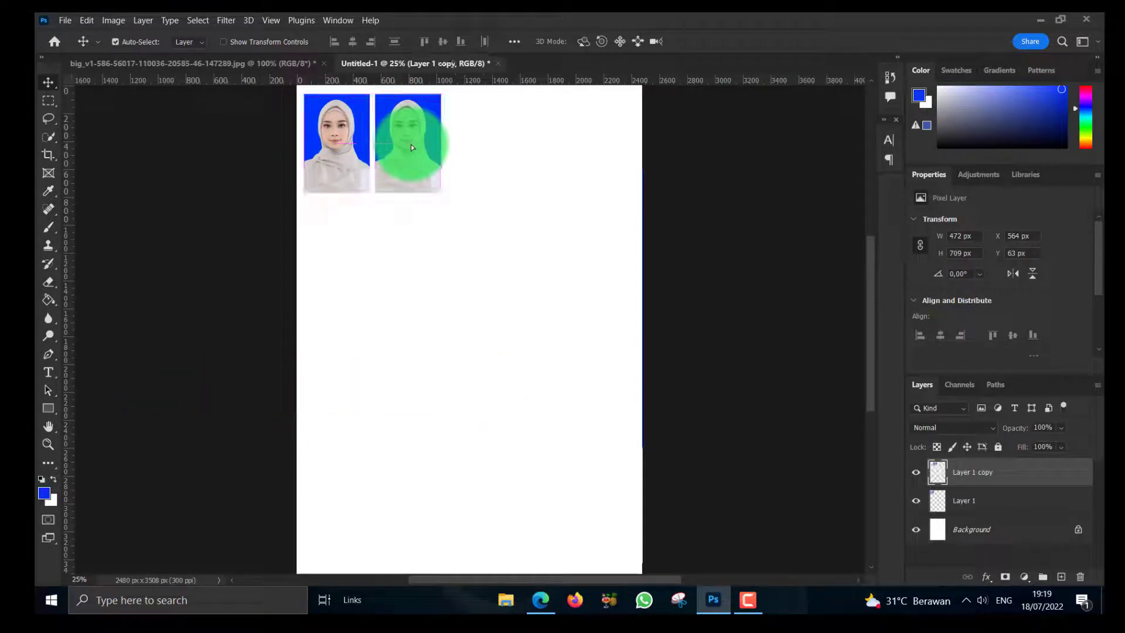
pyautogui.moveTo(437, 213); pyautogui.dragTo(344, 170)
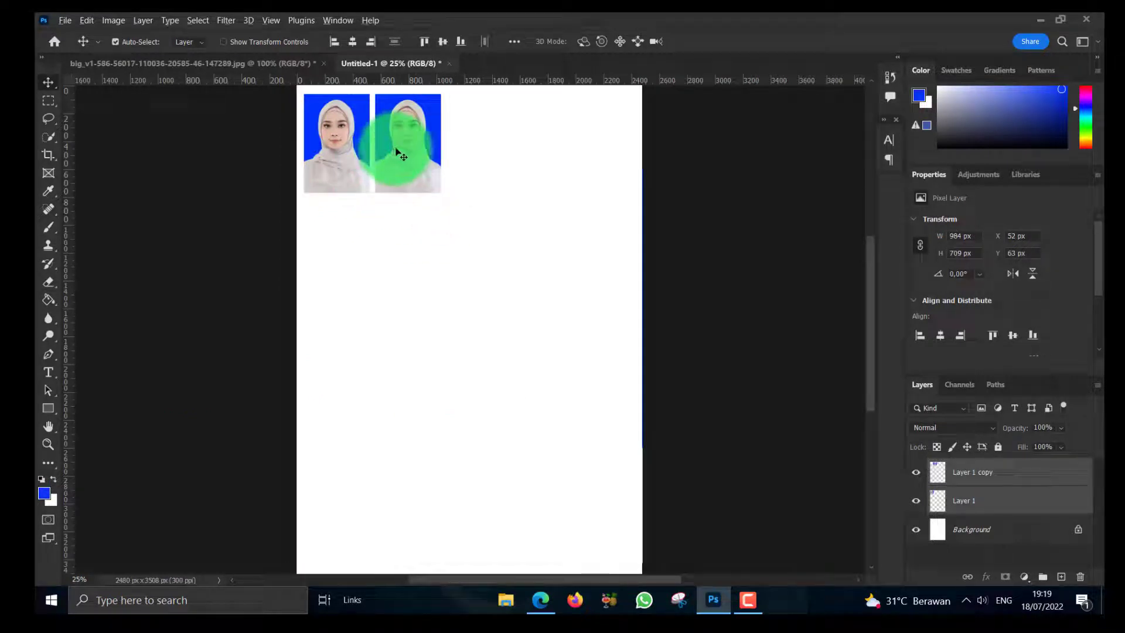
pyautogui.moveTo(396, 150); pyautogui.dragTo(537, 146)
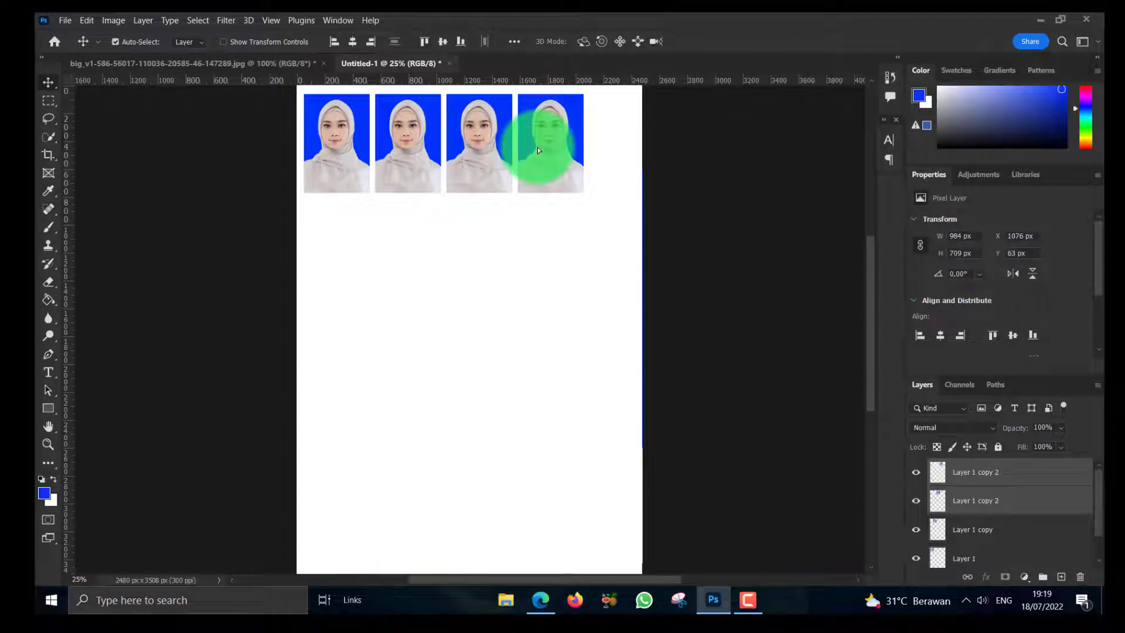
# Crop the original portrait to 3 x 4 cm, leaving blue space above the woman's head.
pyautogui.click(185, 61)
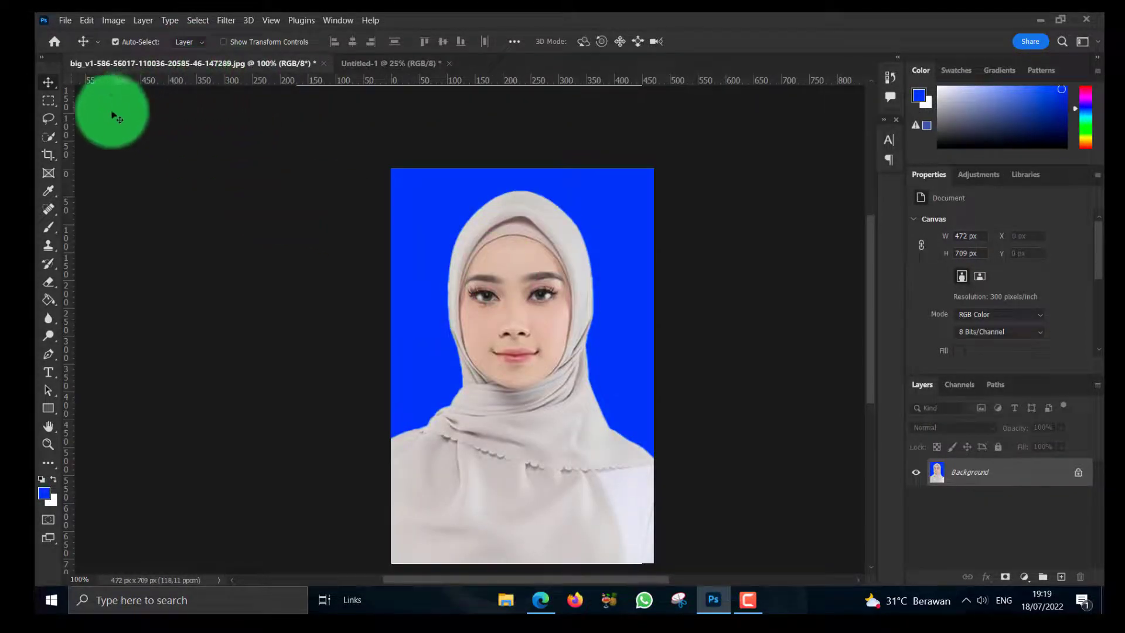
pyautogui.click(48, 154)
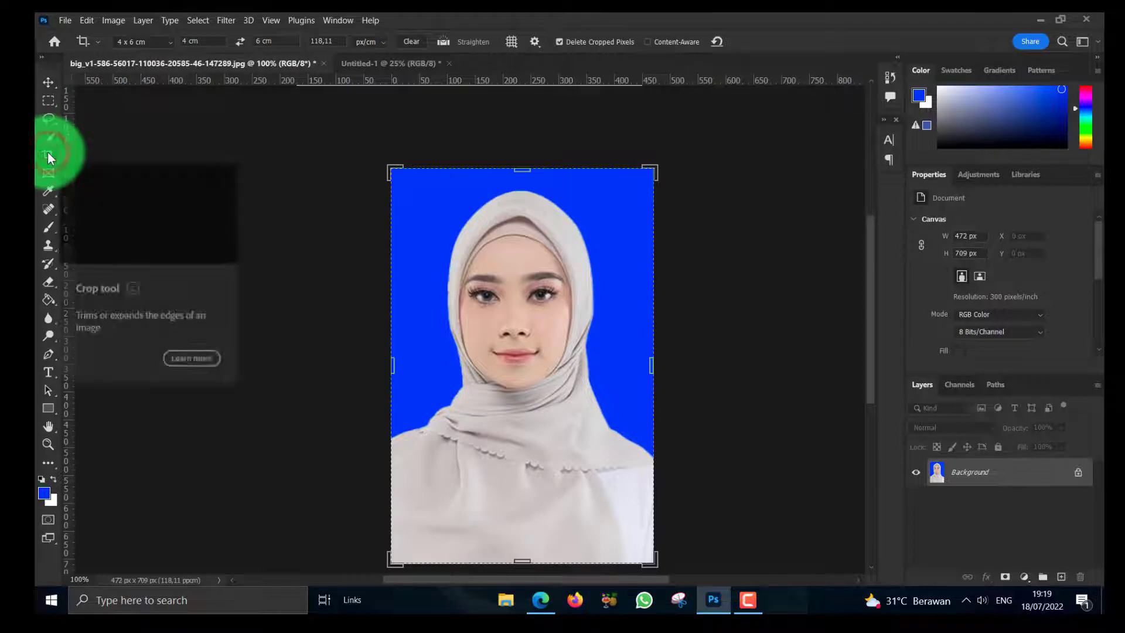
pyautogui.click(170, 42)
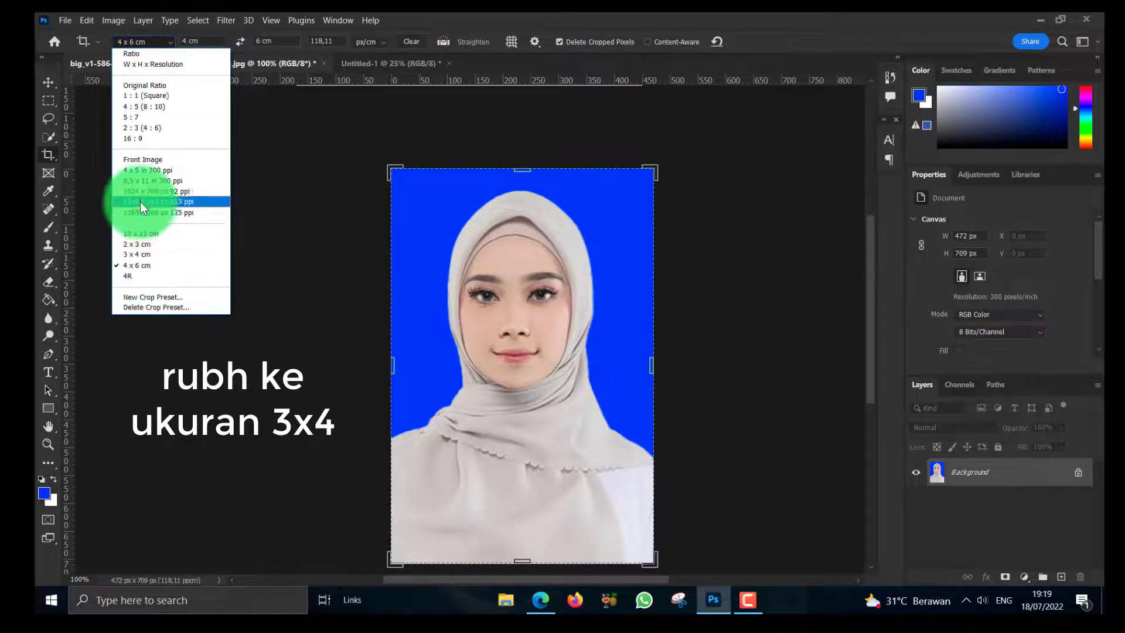
pyautogui.click(136, 253)
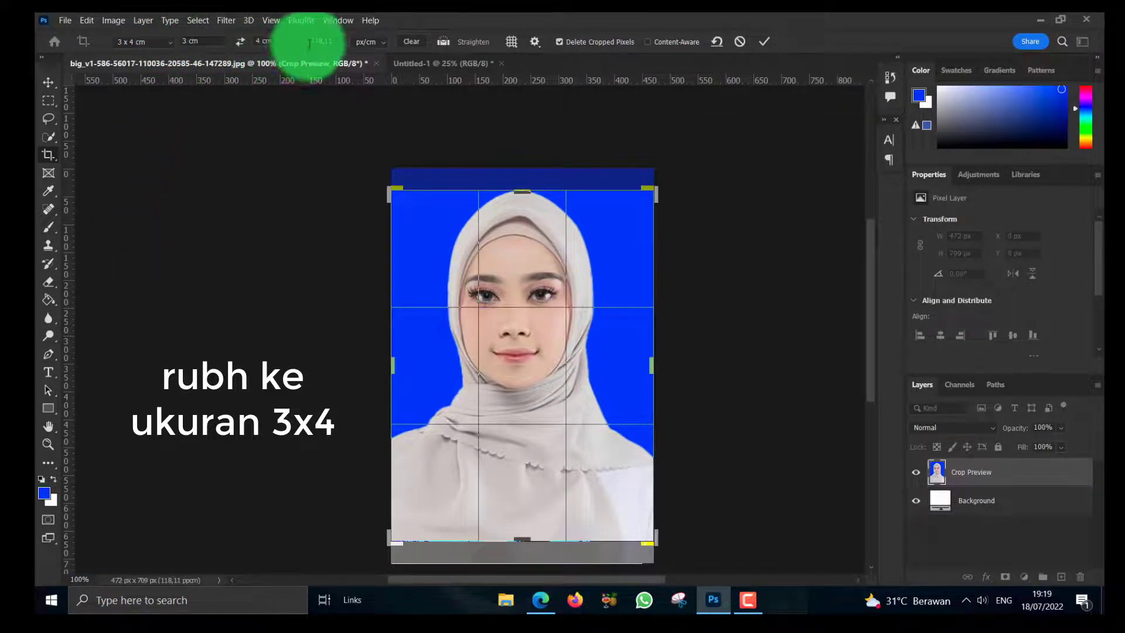
pyautogui.moveTo(542, 278)
pyautogui.mouseDown()
pyautogui.moveTo(534, 271)
pyautogui.moveTo(542, 296)
pyautogui.mouseUp()
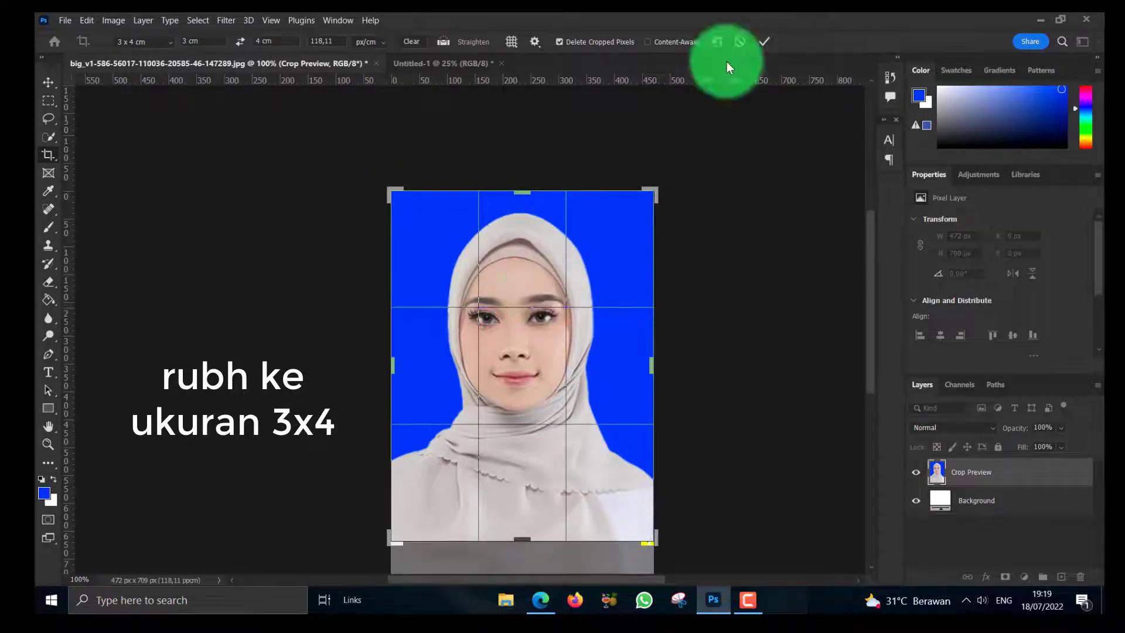
pyautogui.click(764, 43)
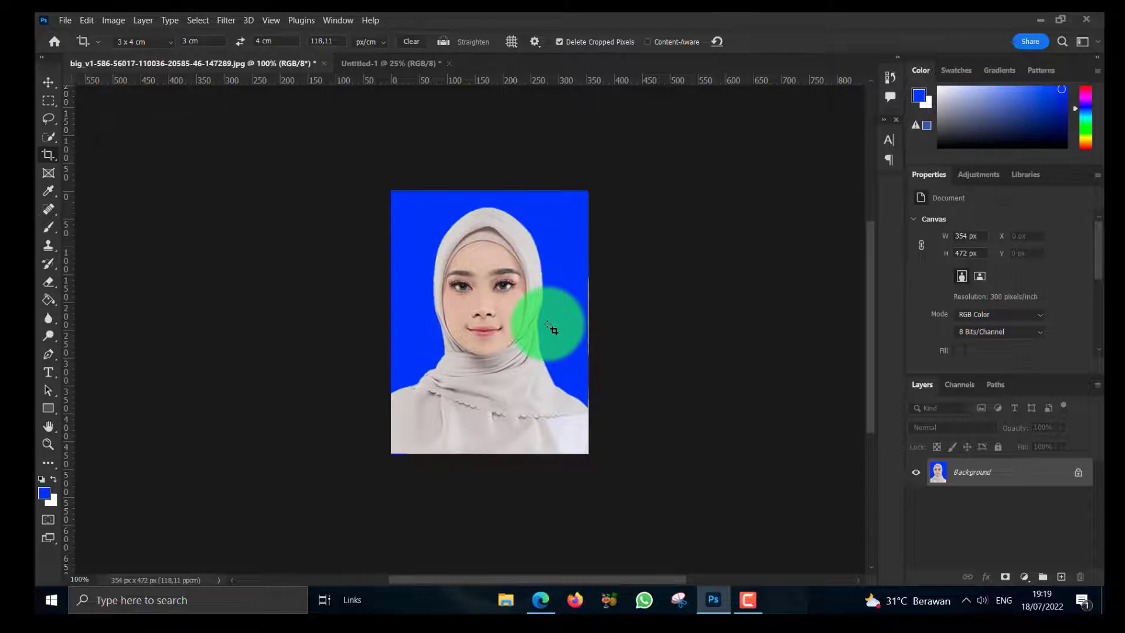
# Copy the 3 x 4 cm photo into the A4 document below the first 4 x 6 cm photo, and duplicate it once beside itself.
pyautogui.click(50, 83)
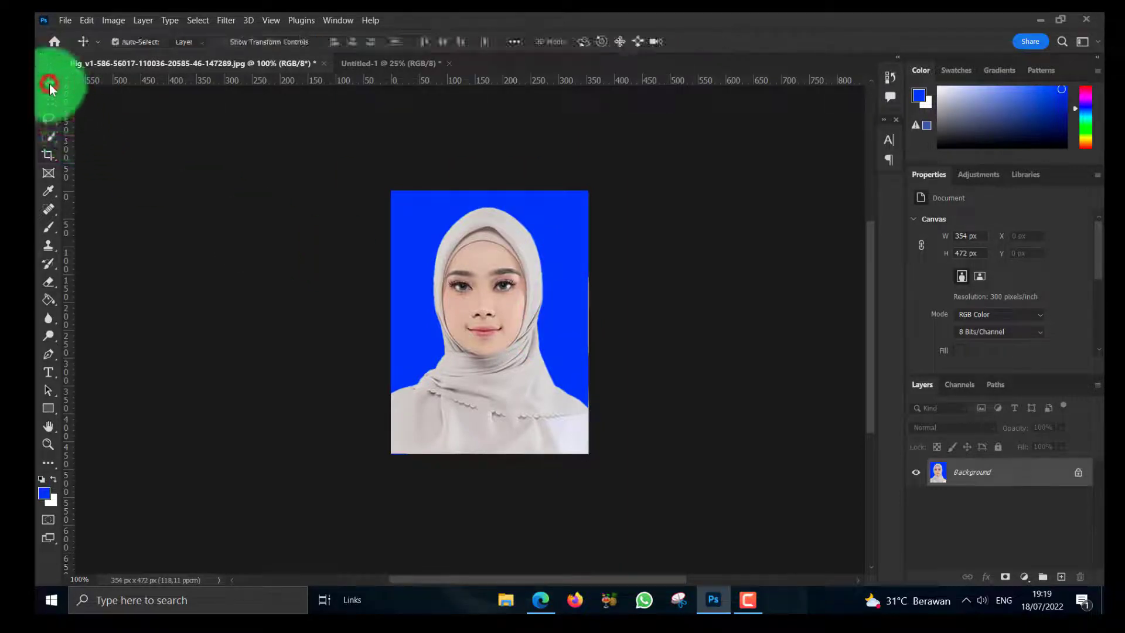
pyautogui.moveTo(485, 280); pyautogui.dragTo(330, 252)
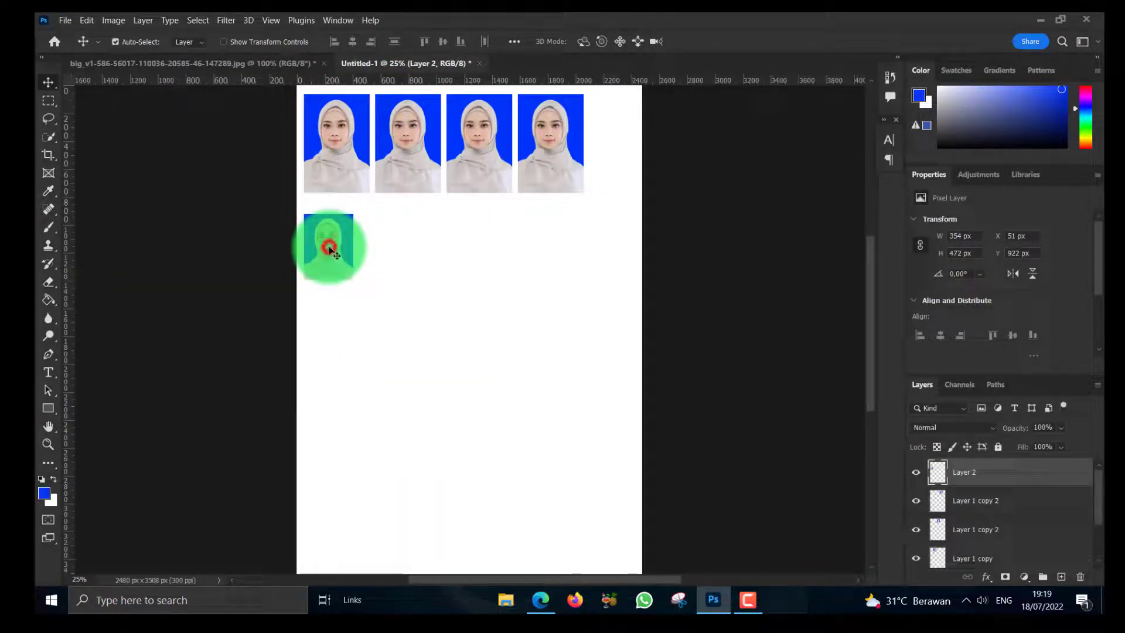
pyautogui.moveTo(331, 252); pyautogui.dragTo(330, 240)
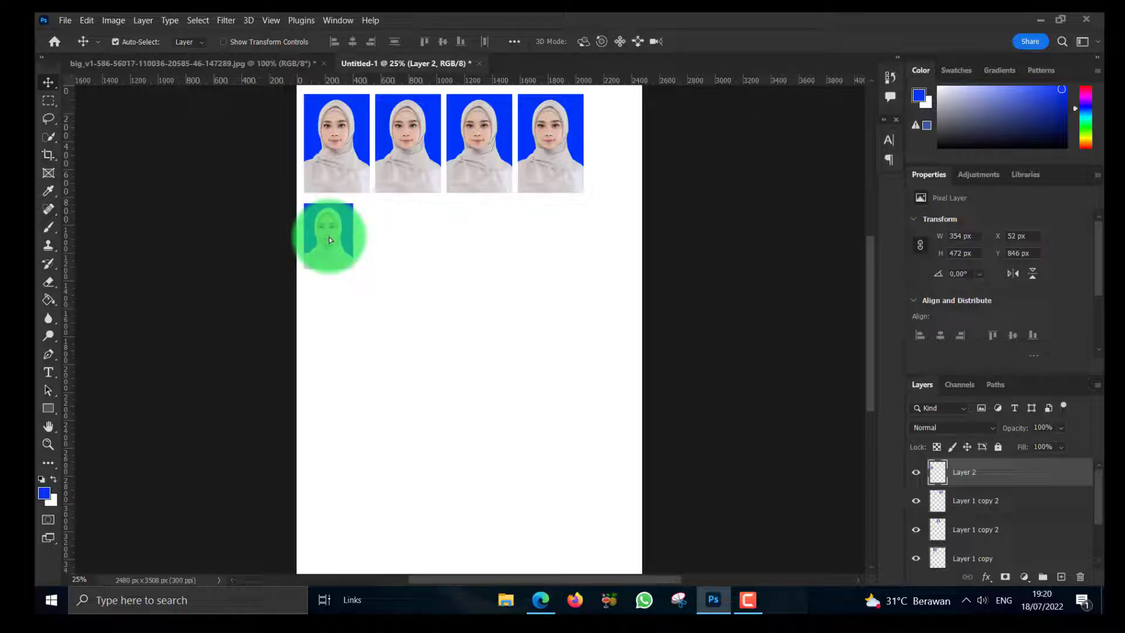
pyautogui.moveTo(328, 236); pyautogui.dragTo(382, 236)
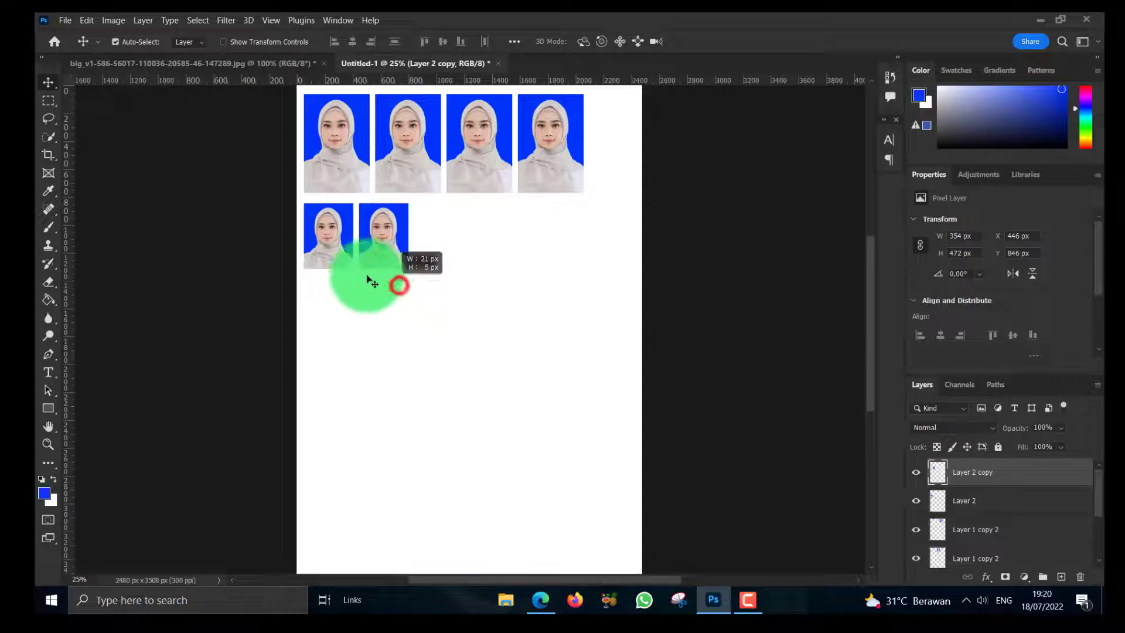
# Duplicate the pair of 3 x 4 cm photos beside themselves to form an evenly spaced row of four.
pyautogui.keyDown('shift'); pyautogui.click(343, 254); pyautogui.keyUp('shift')
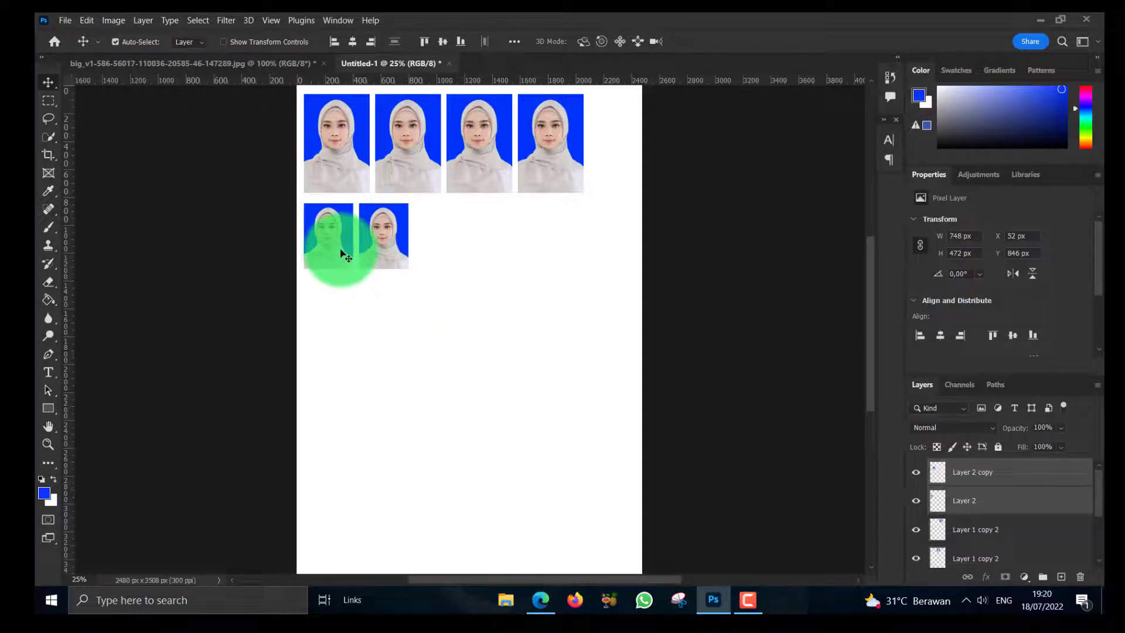
pyautogui.moveTo(342, 254); pyautogui.dragTo(450, 254)
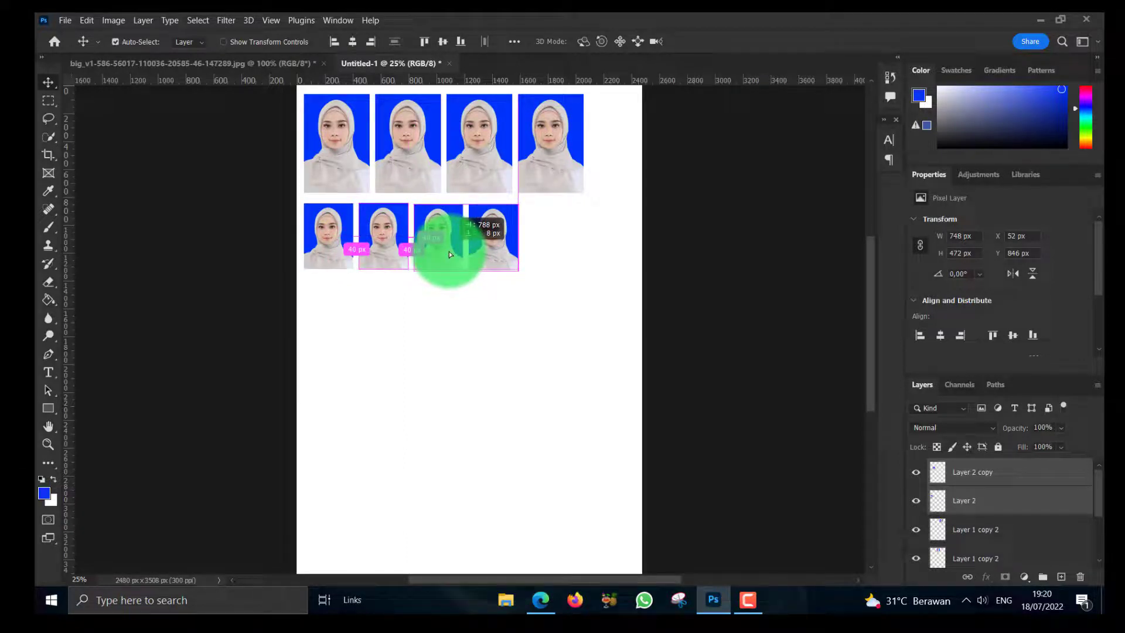
pyautogui.moveTo(450, 253); pyautogui.dragTo(450, 253)
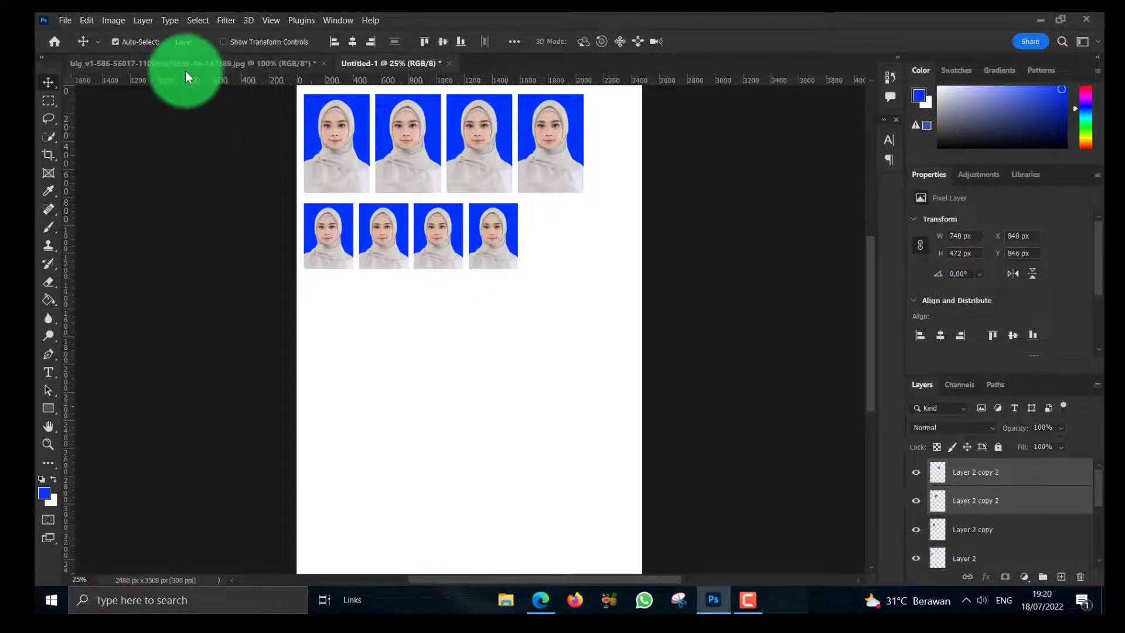
# Crop the original portrait to 2 x 3 cm using the saved crop preset, keeping the woman centred.
pyautogui.click(173, 56)
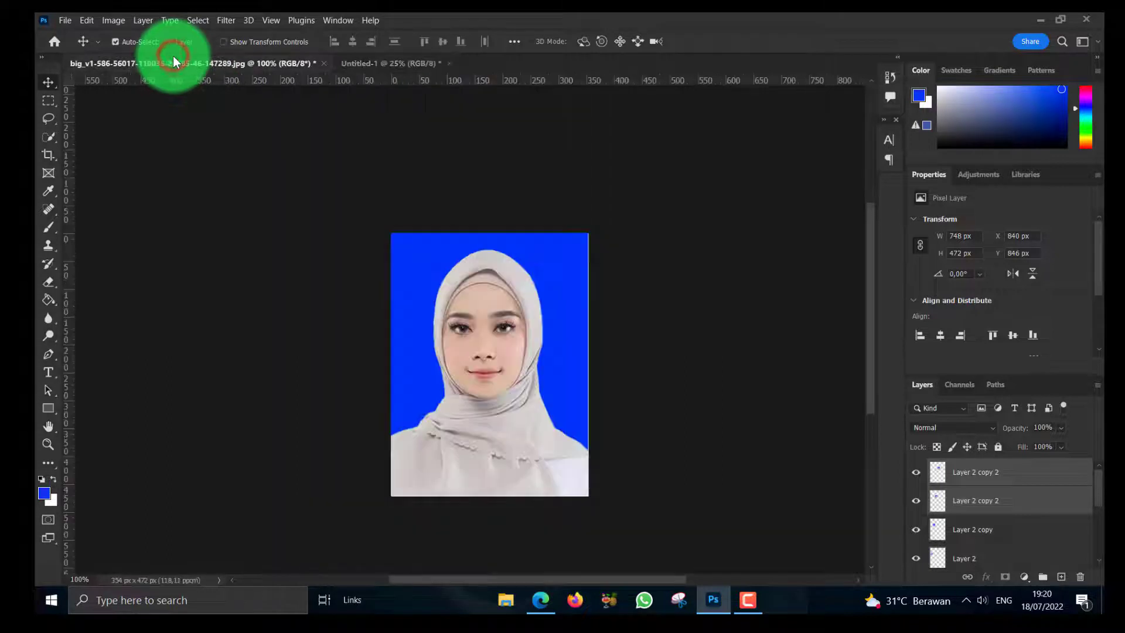
pyautogui.click(52, 156)
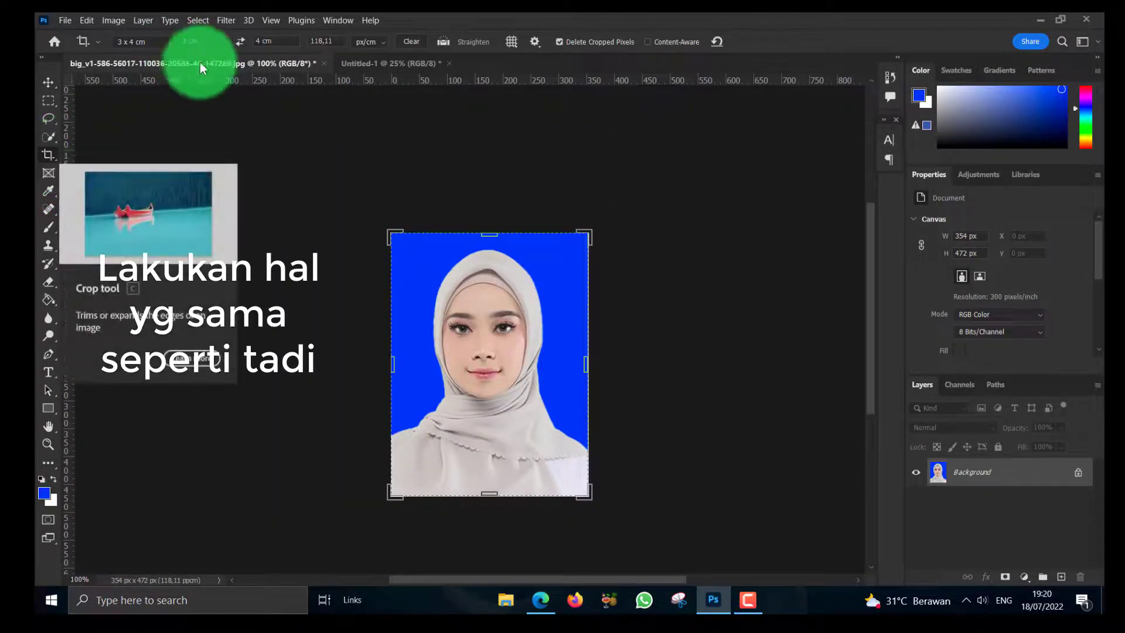
pyautogui.click(167, 41)
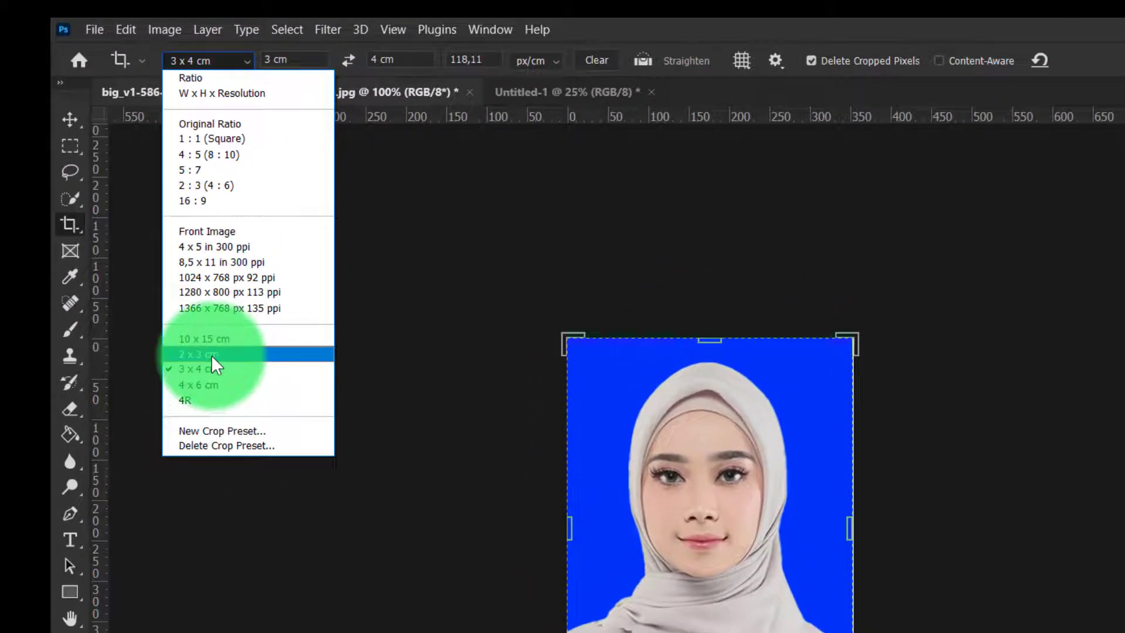
pyautogui.click(216, 353)
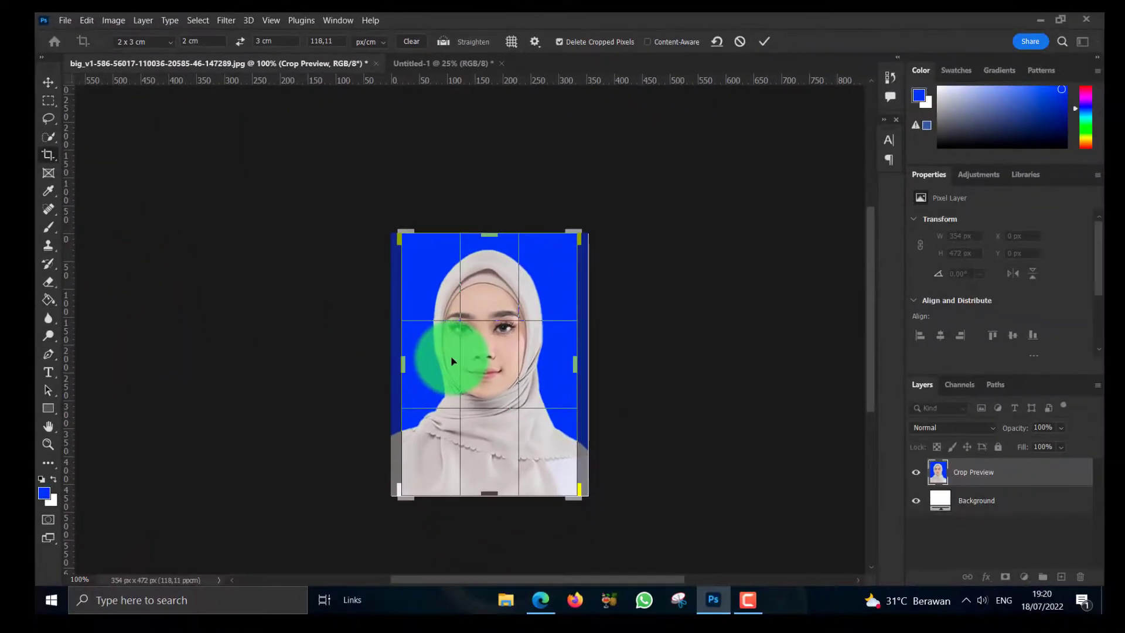
pyautogui.click(764, 41)
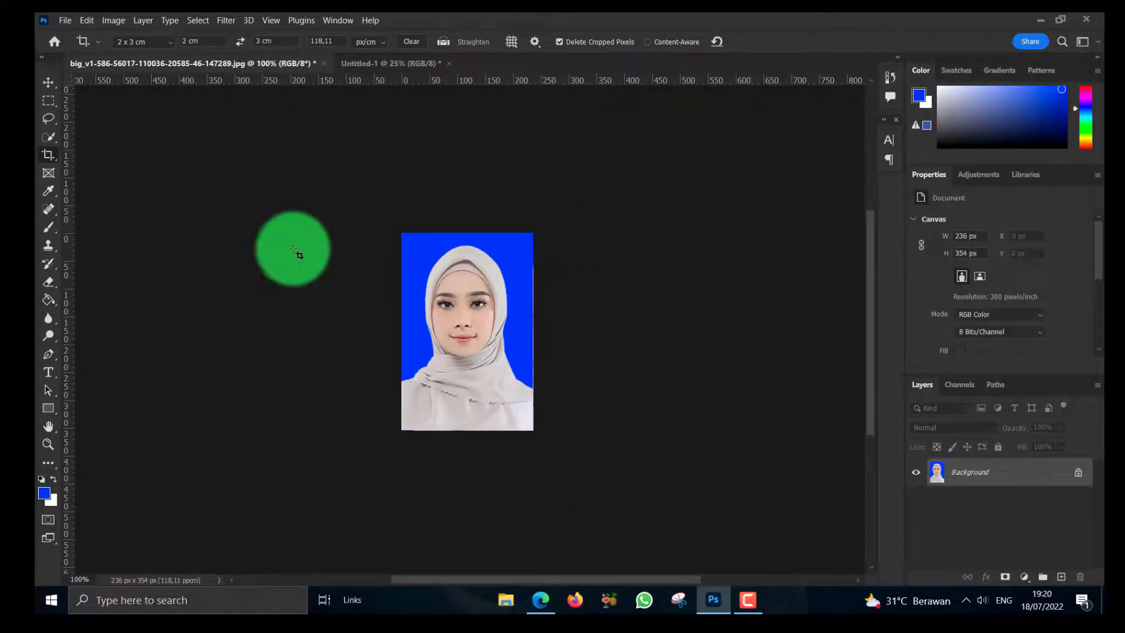
# Copy the 2 x 3 cm photo into the A4 document below the 3 x 4 cm row and duplicate it into an evenly spaced row of four.
pyautogui.click(47, 87)
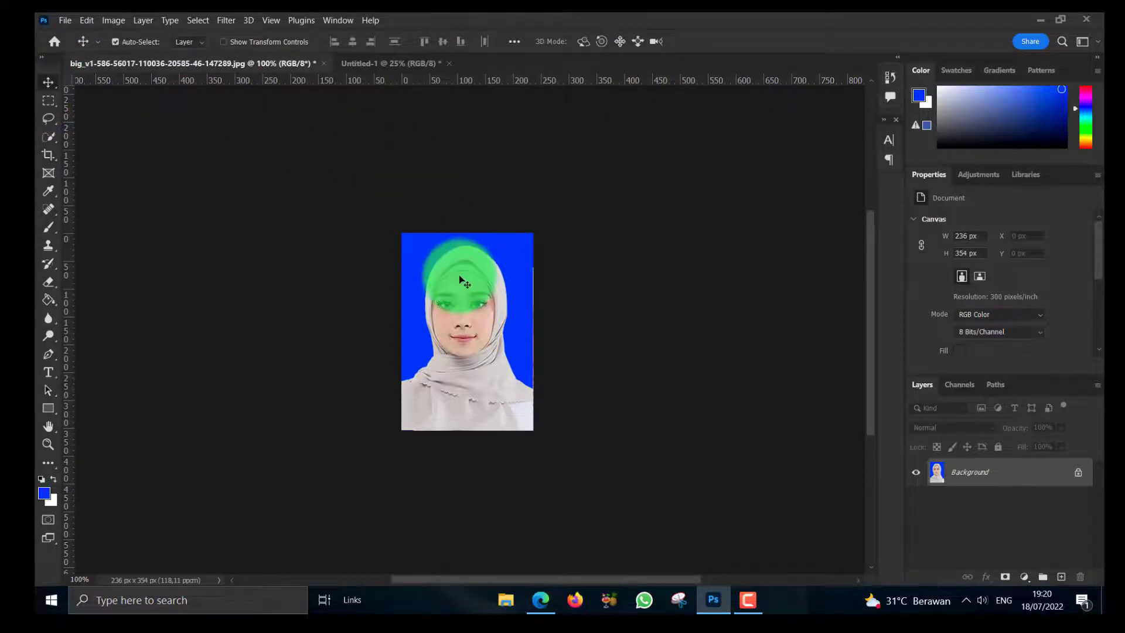
pyautogui.moveTo(462, 280); pyautogui.dragTo(321, 304)
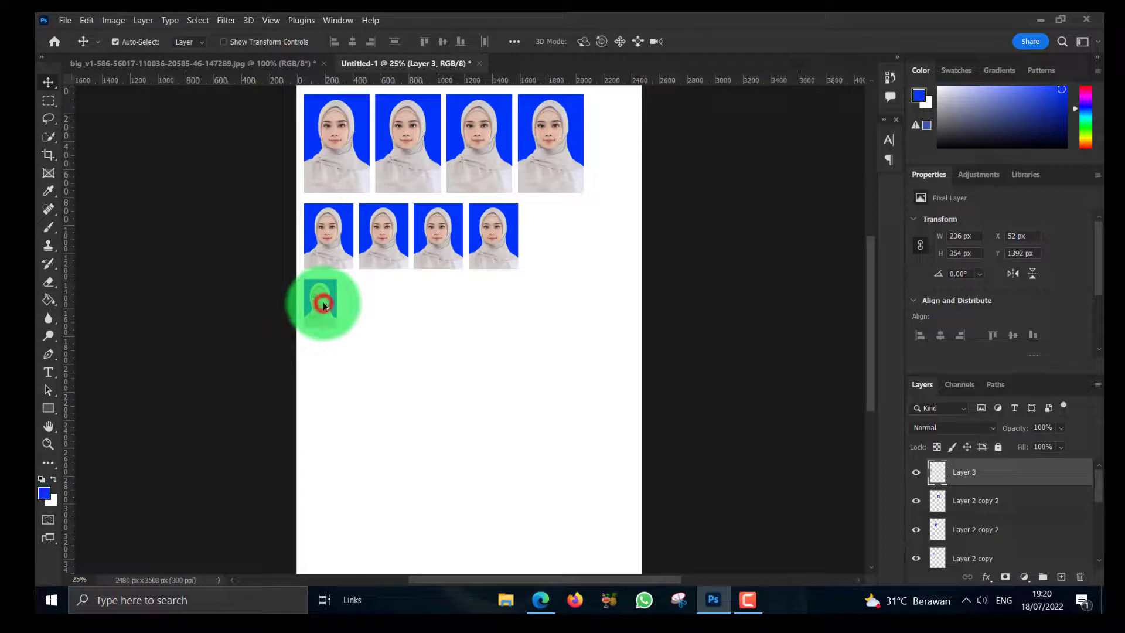
pyautogui.moveTo(322, 303); pyautogui.dragTo(359, 303)
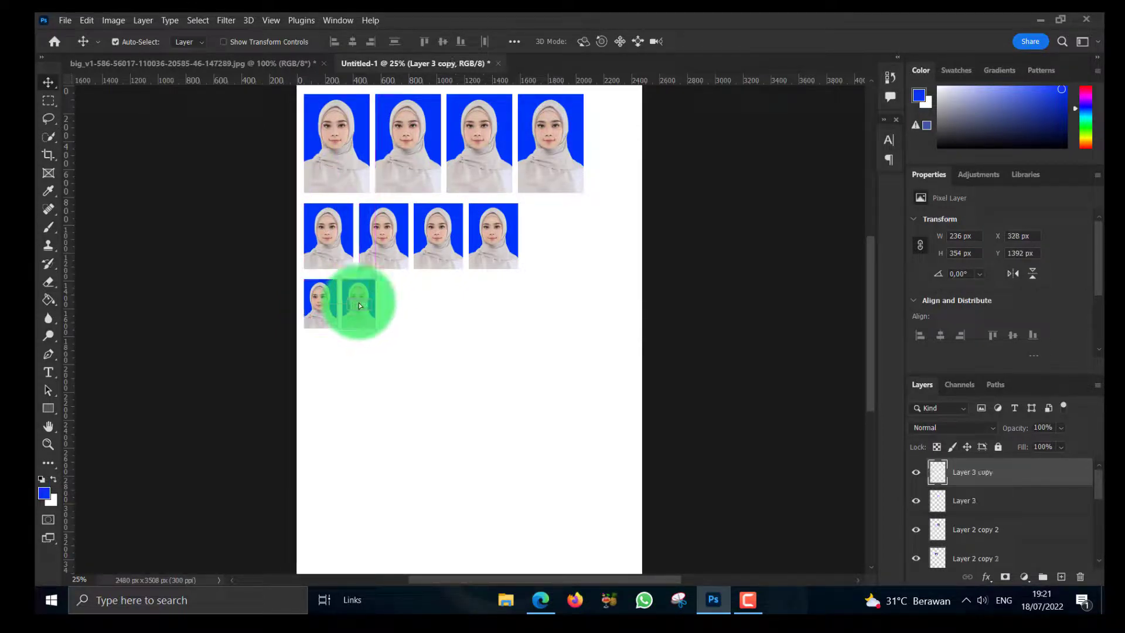
pyautogui.moveTo(371, 341); pyautogui.dragTo(438, 317)
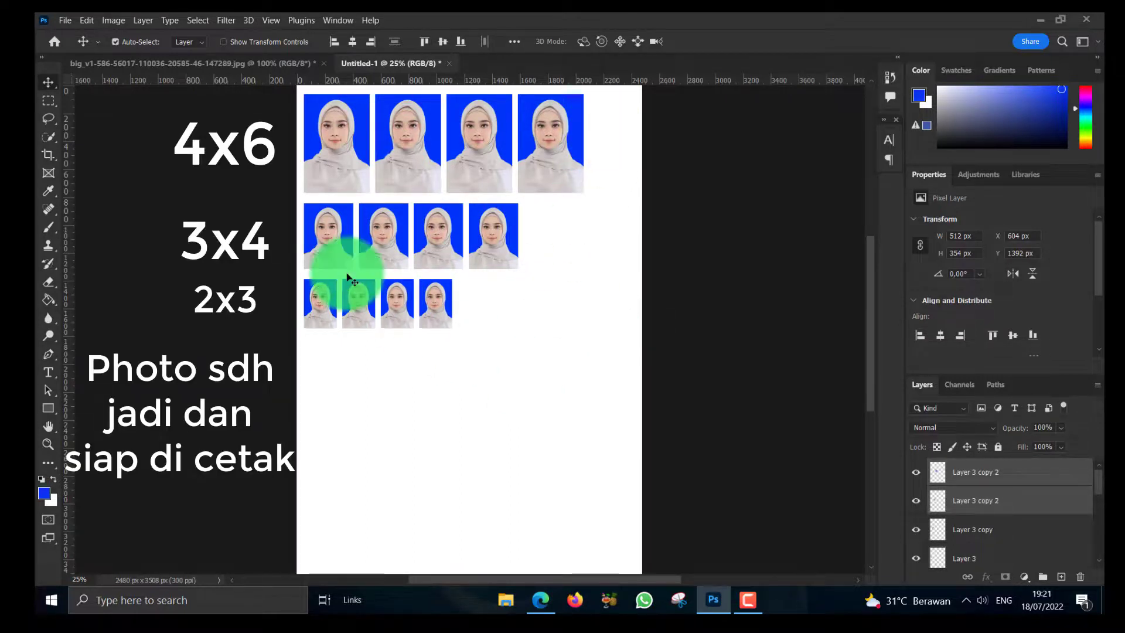
# Open the print settings for the A4 document with the three rows of photos.
pyautogui.click(68, 22)
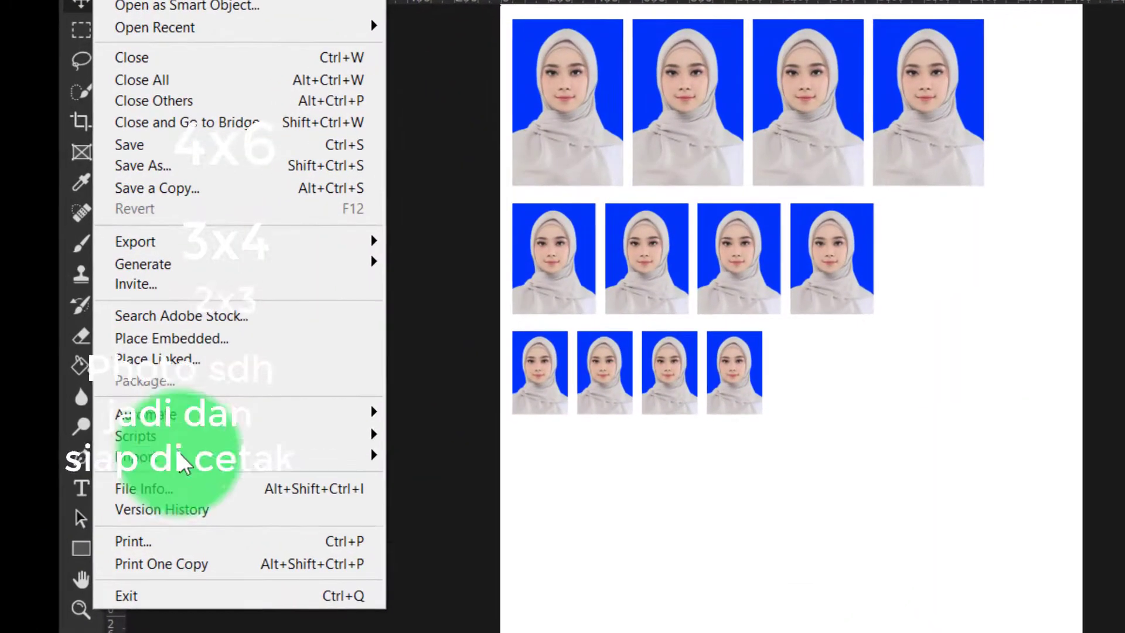
pyautogui.click(170, 542)
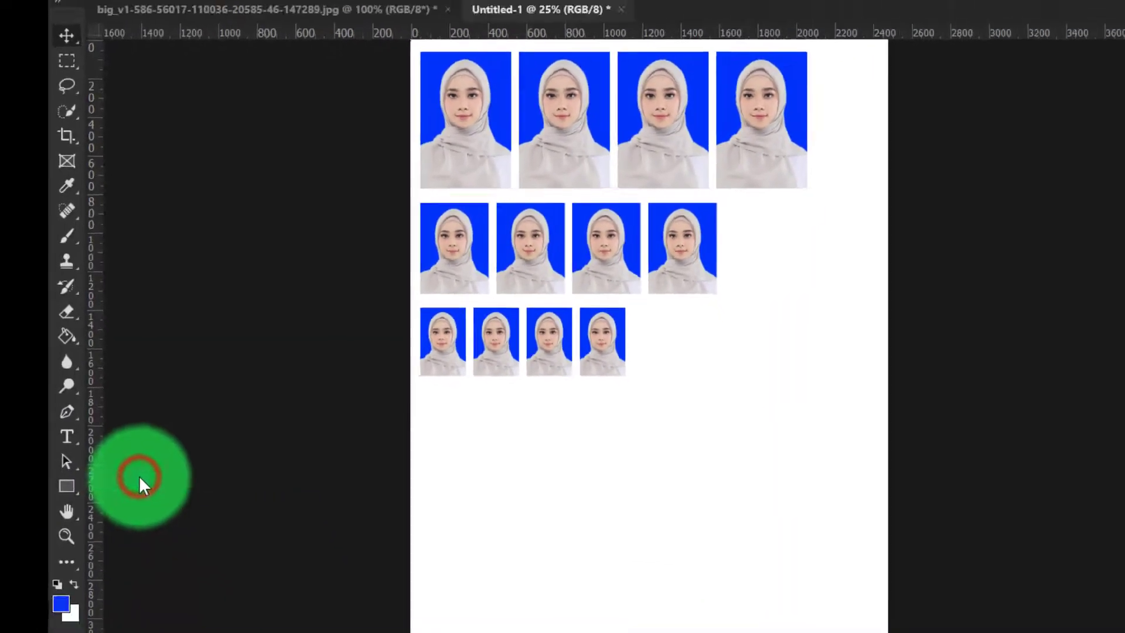